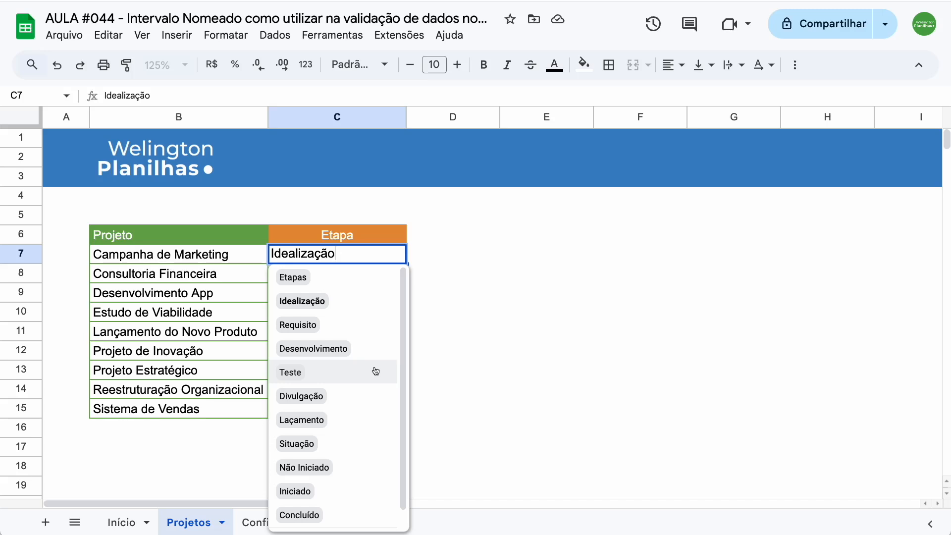
# Review the Etapas and Situação lists on the Configuração sheet and return to the Projetos sheet.
pyautogui.click(449, 246)
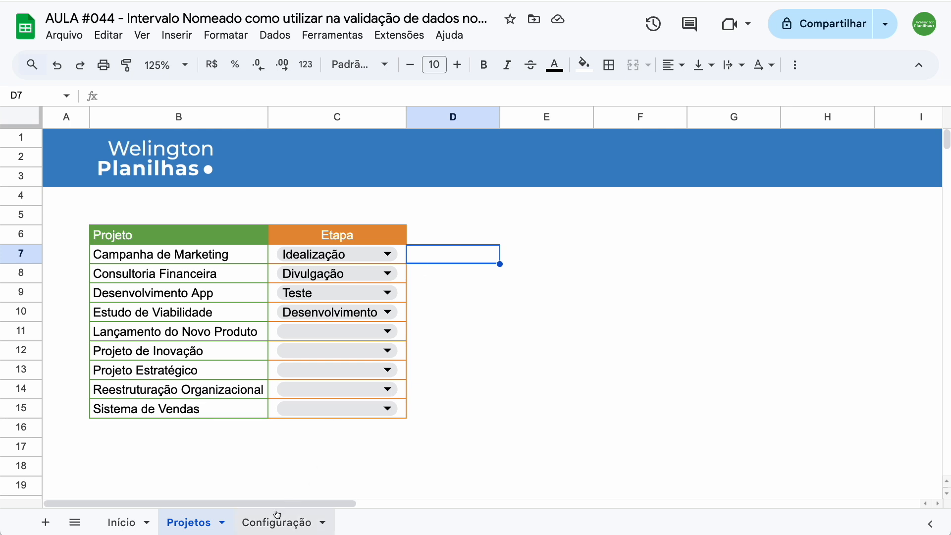
pyautogui.click(279, 523)
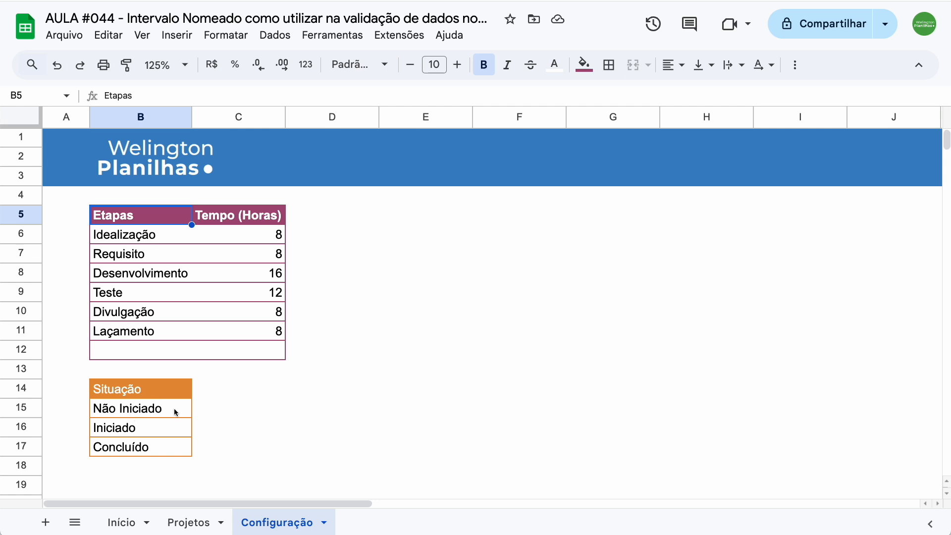
pyautogui.click(192, 523)
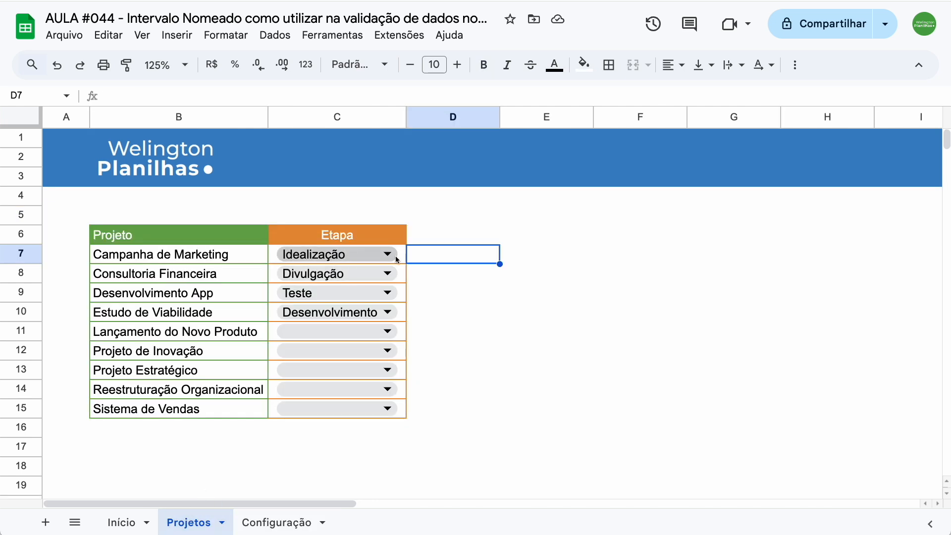
# Clear the values and the dropdown validation from the Etapa cells C7:C15 on the Projetos sheet.
pyautogui.moveTo(401, 255); pyautogui.dragTo(408, 410)
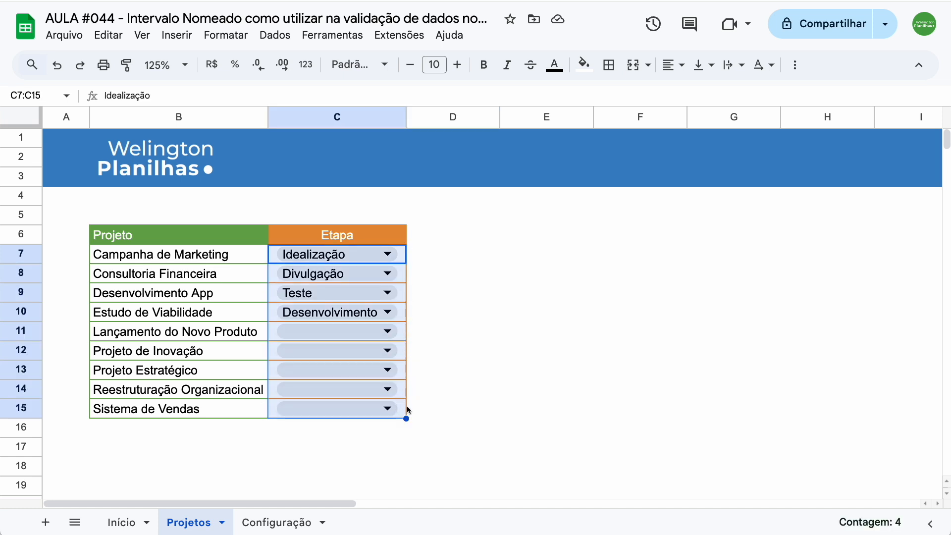
pyautogui.press('Delete')
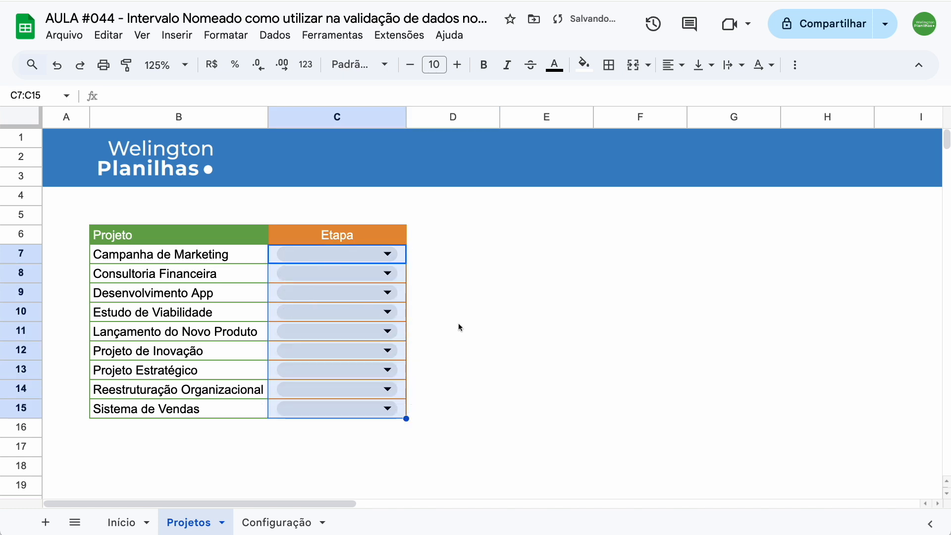
pyautogui.press('Delete')
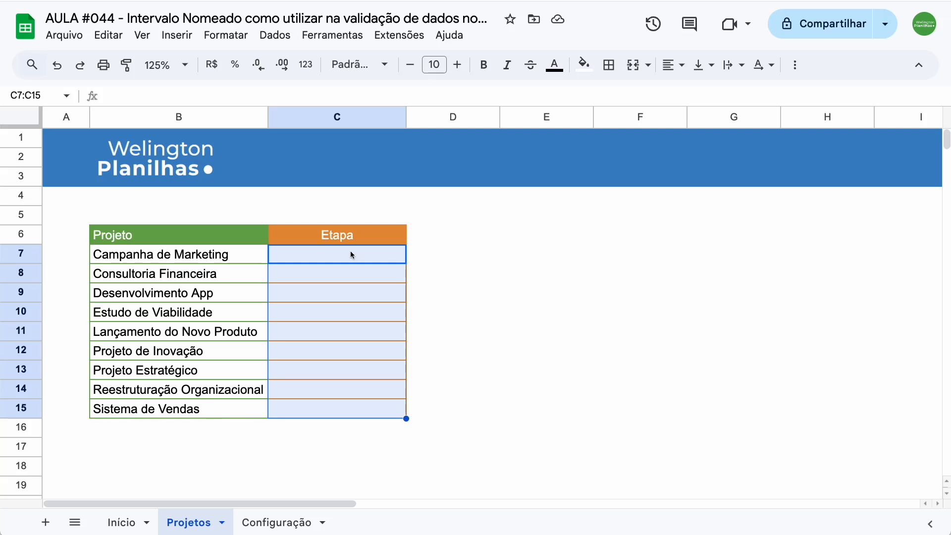
# Create a named range called Etapas for cells B6:B12 on the Configuração sheet.
pyautogui.click(261, 522)
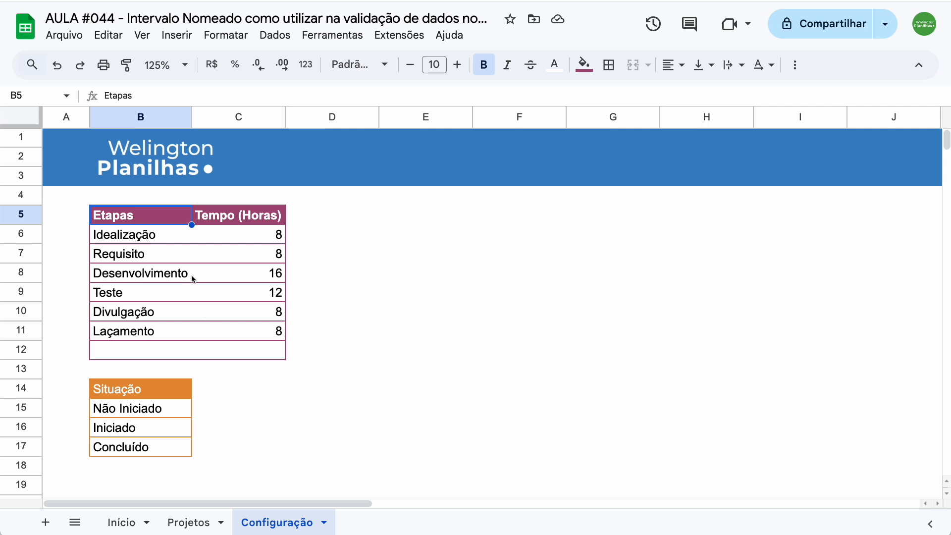
pyautogui.moveTo(171, 232); pyautogui.dragTo(169, 352)
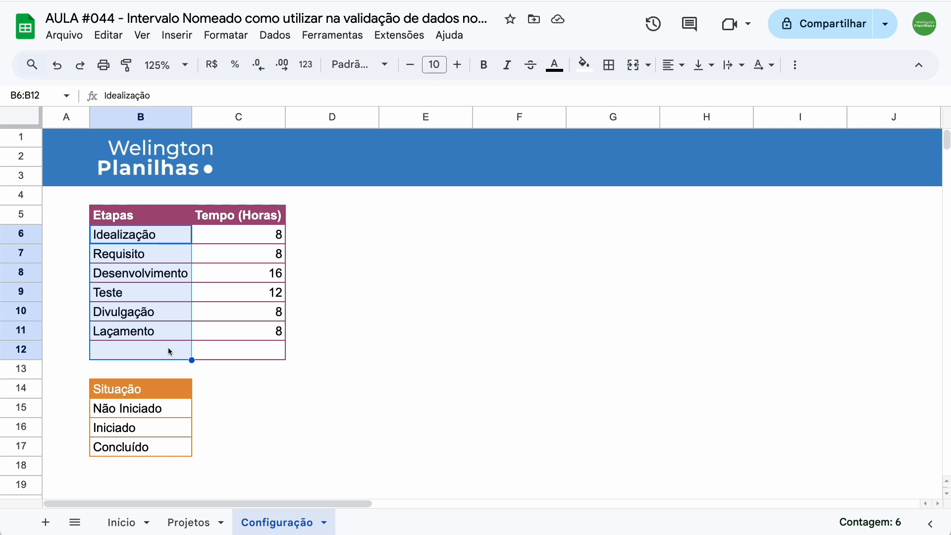
pyautogui.click(275, 35)
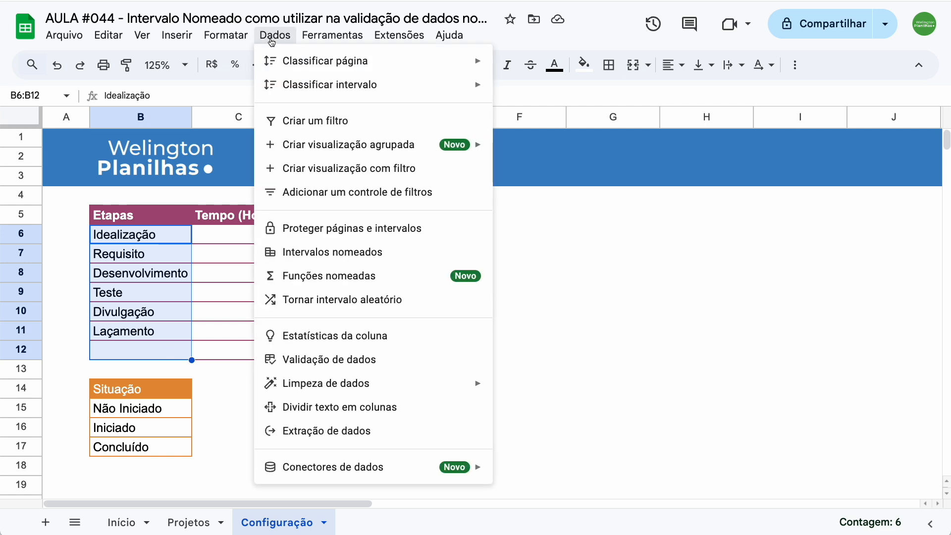
pyautogui.click(411, 258)
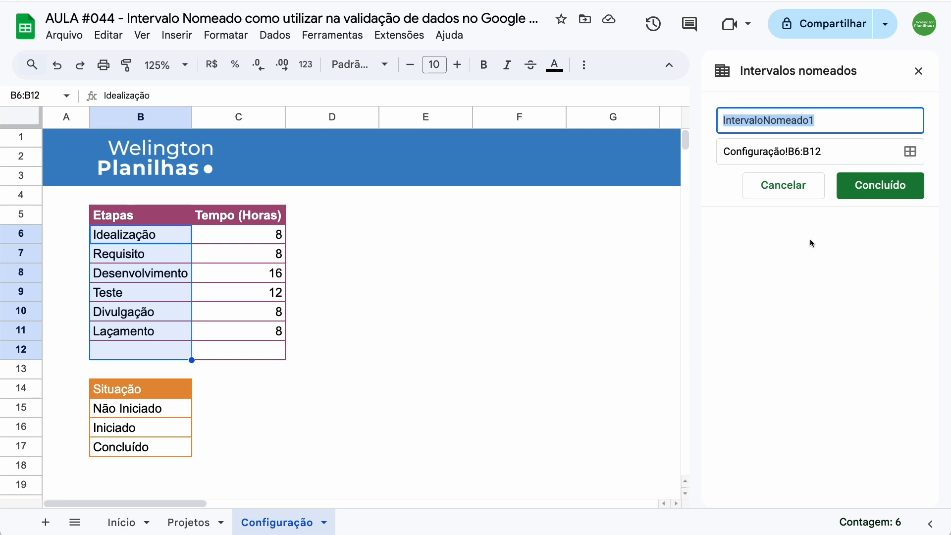
pyautogui.write('Etapas')
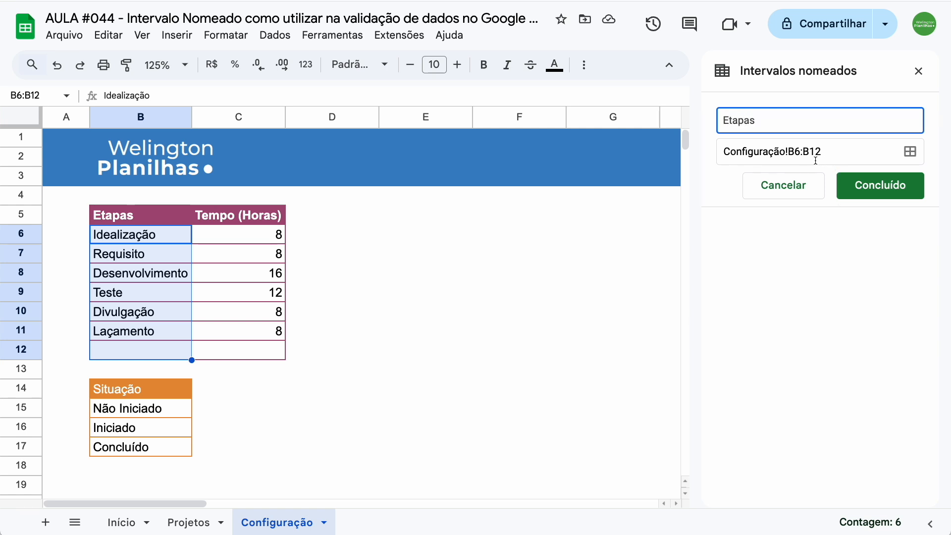
pyautogui.click(880, 186)
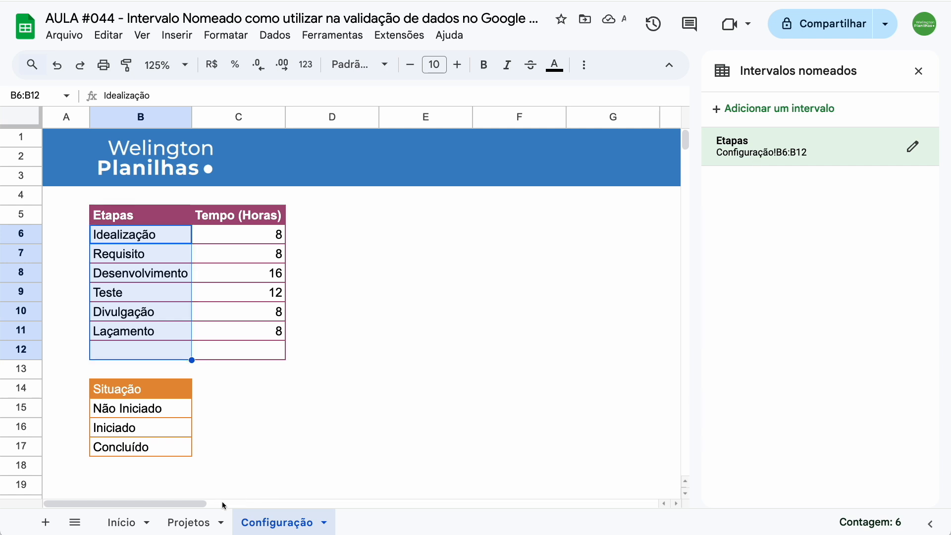
# Add a data validation rule to Projetos!C7:C15 with the criterion "Menu suspenso (de um intervalo)".
pyautogui.click(195, 520)
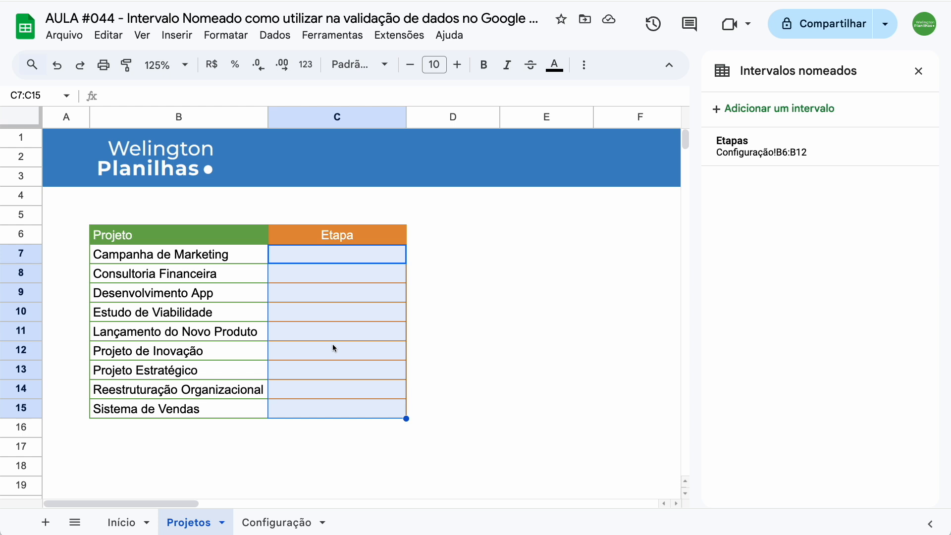
pyautogui.click(920, 71)
pyautogui.click(274, 36)
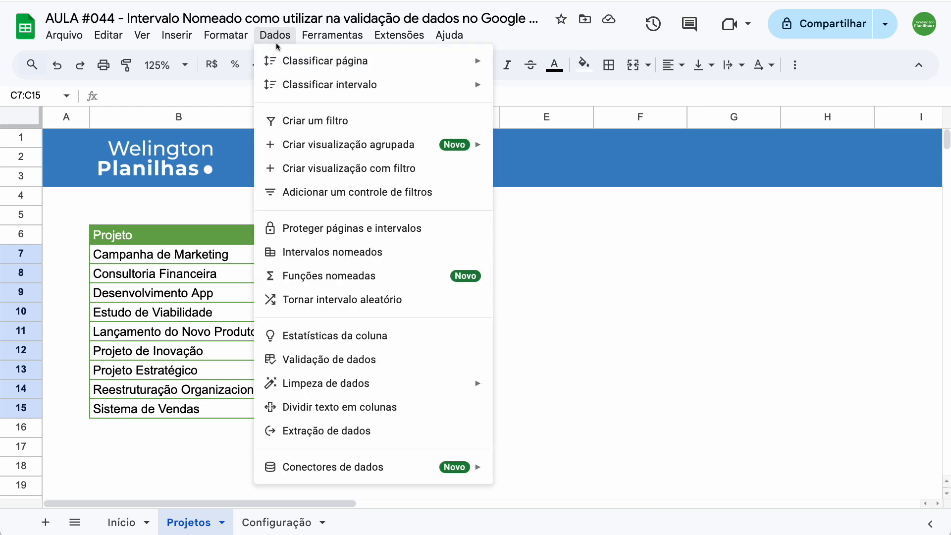
pyautogui.click(411, 359)
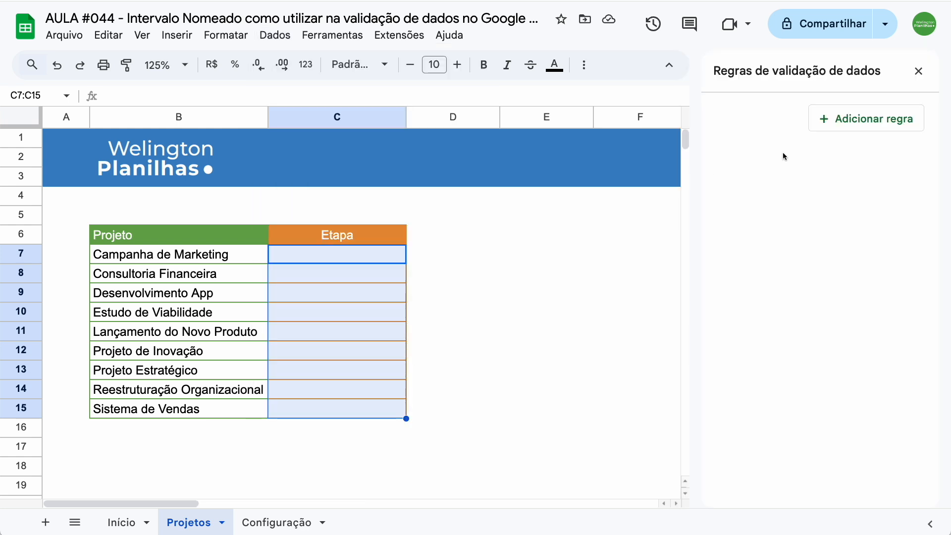
pyautogui.click(868, 124)
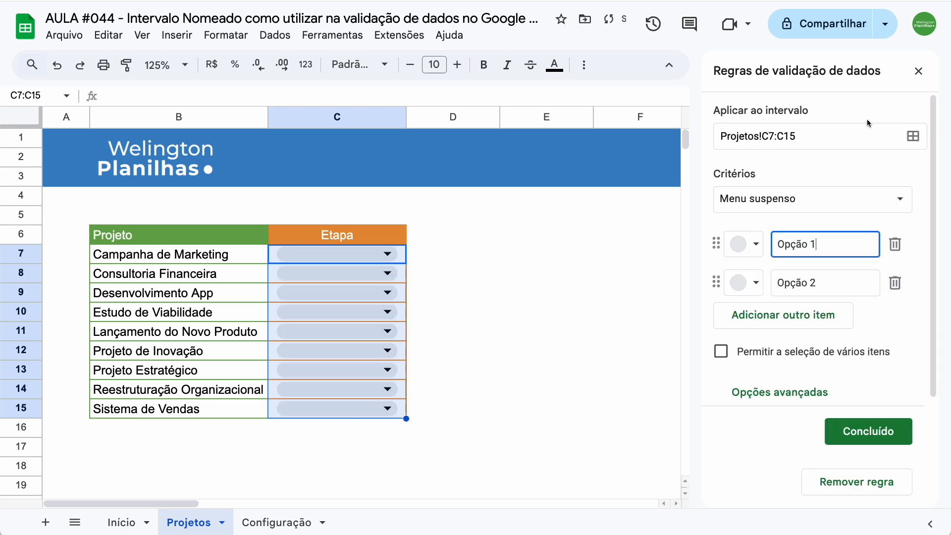
pyautogui.click(904, 204)
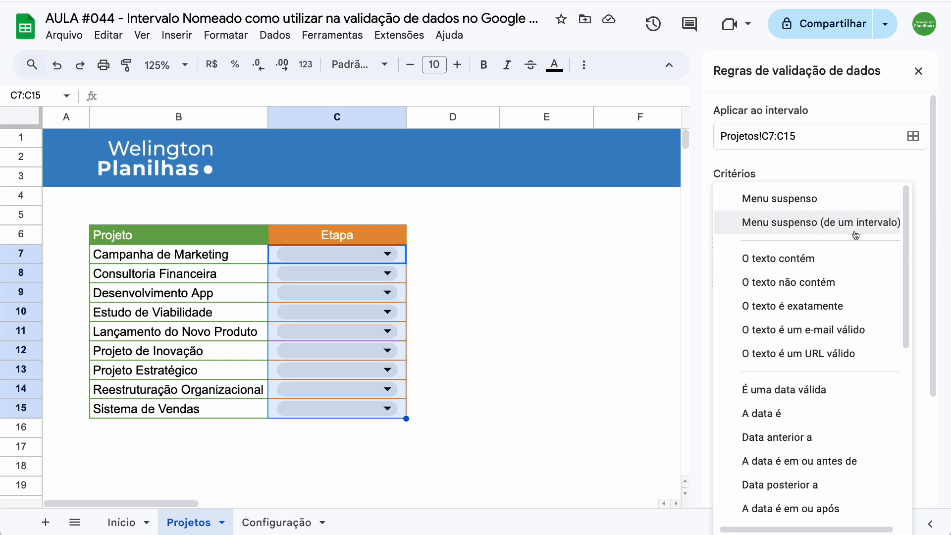
pyautogui.click(797, 223)
# Set the dropdown rule's source range to =Etapas and save the rule.
pyautogui.click(768, 241)
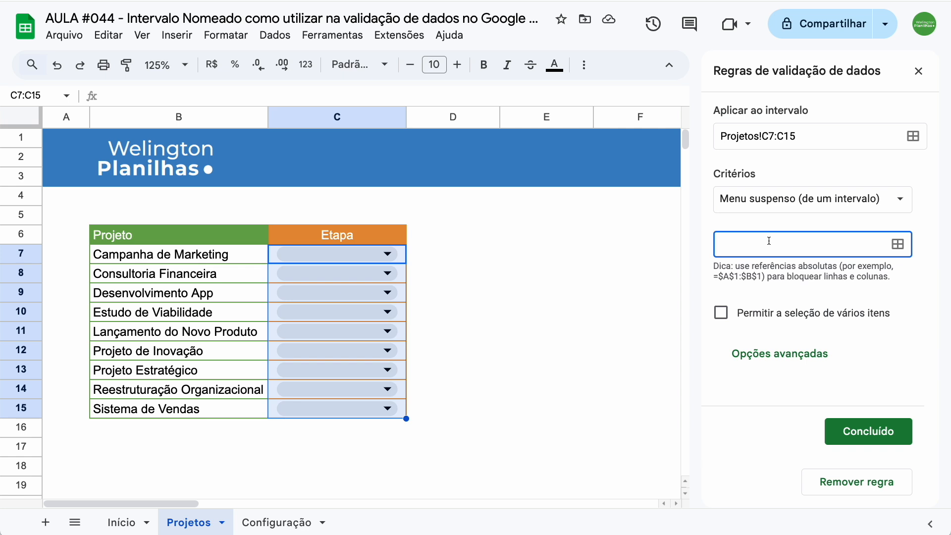
pyautogui.write('=Etapas')
pyautogui.press('Tab')
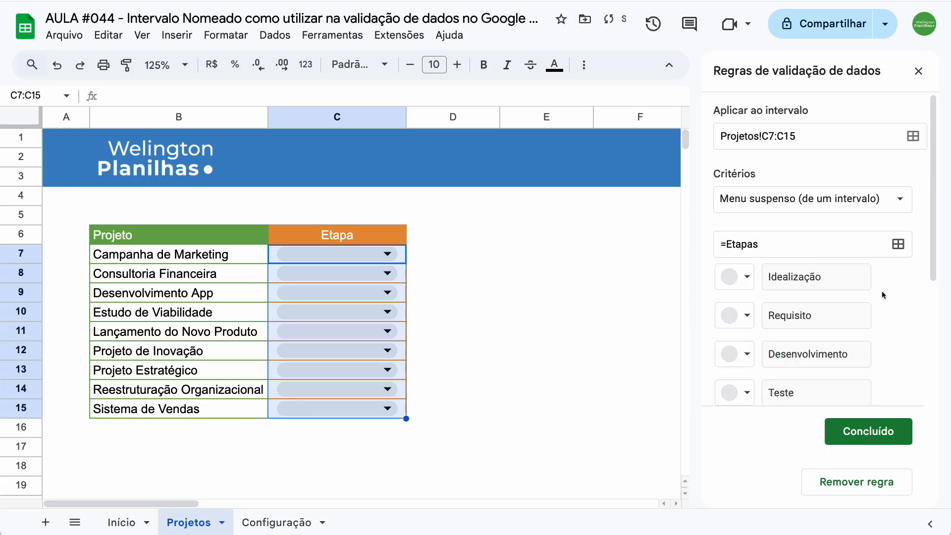
pyautogui.scroll(-5, 900, 295)
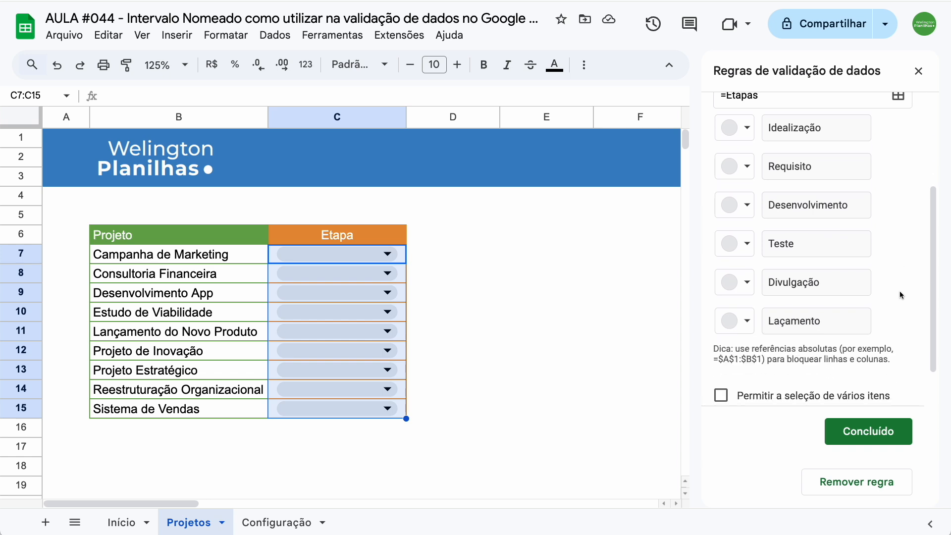
pyautogui.scroll(5, 899, 290)
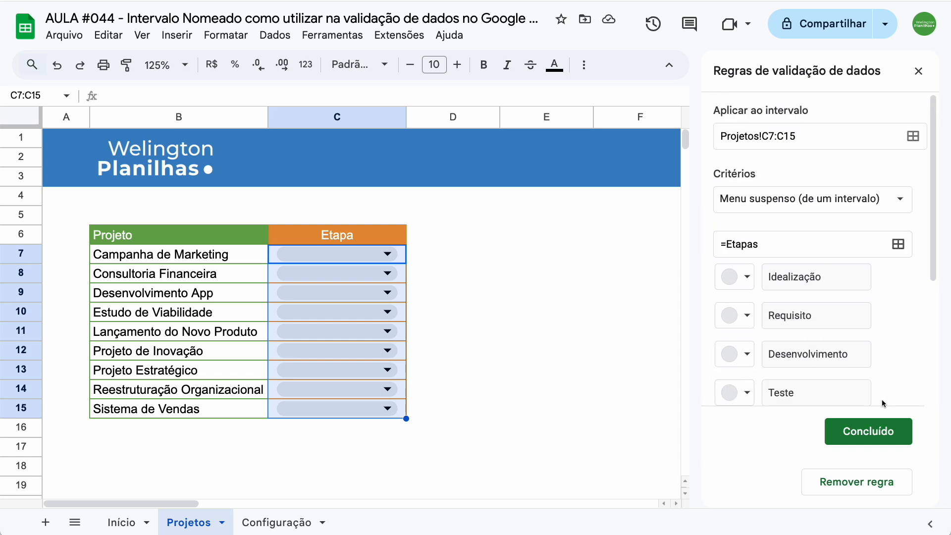
pyautogui.click(882, 430)
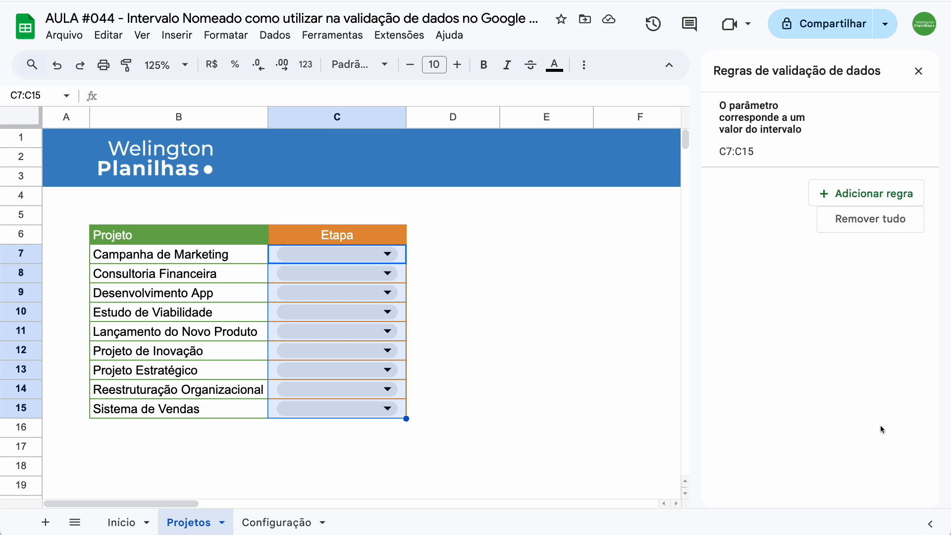
pyautogui.click(921, 73)
# Check the dropdown options offered in the Etapa cell for Campanha de Marketing.
pyautogui.click(433, 258)
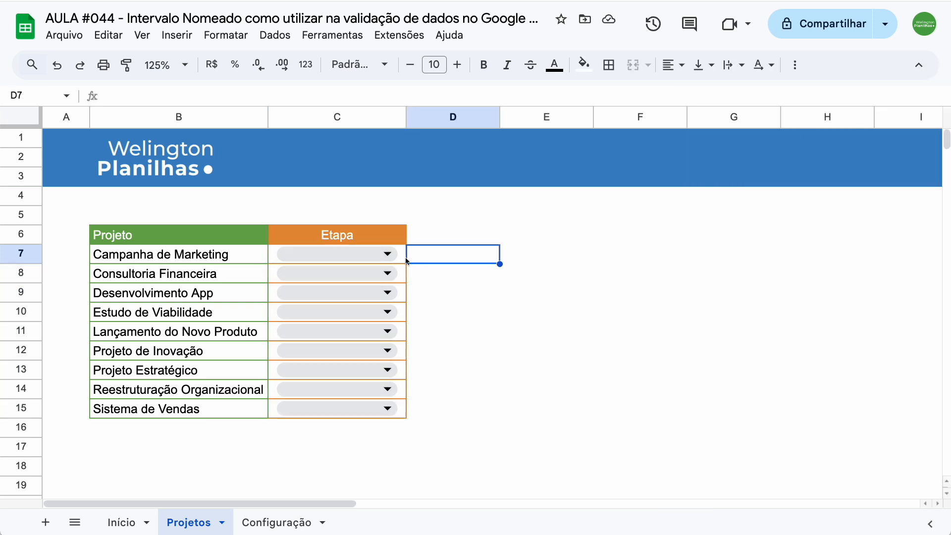
pyautogui.click(388, 254)
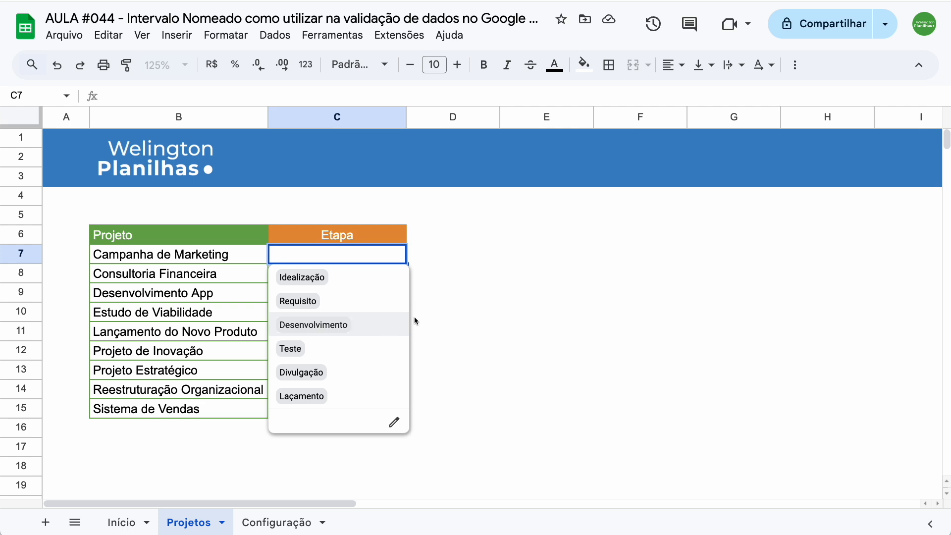
pyautogui.click(459, 254)
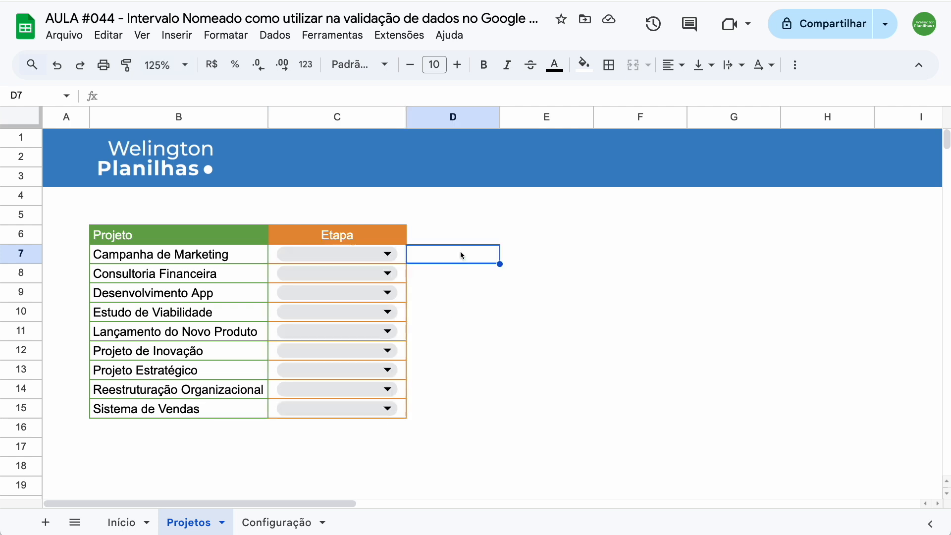
# Insert one row above the empty row 12 of the Etapas table on the Configuração sheet.
pyautogui.click(254, 522)
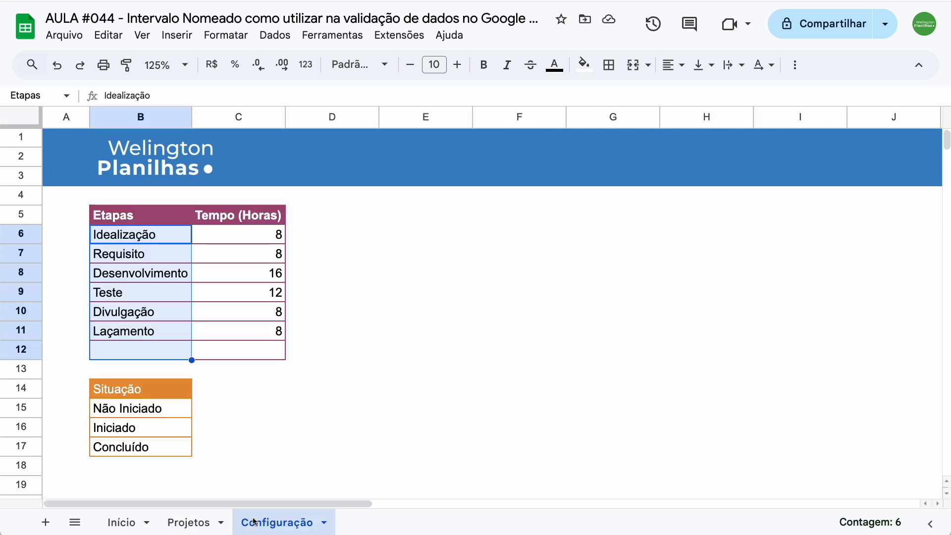
pyautogui.click(147, 350)
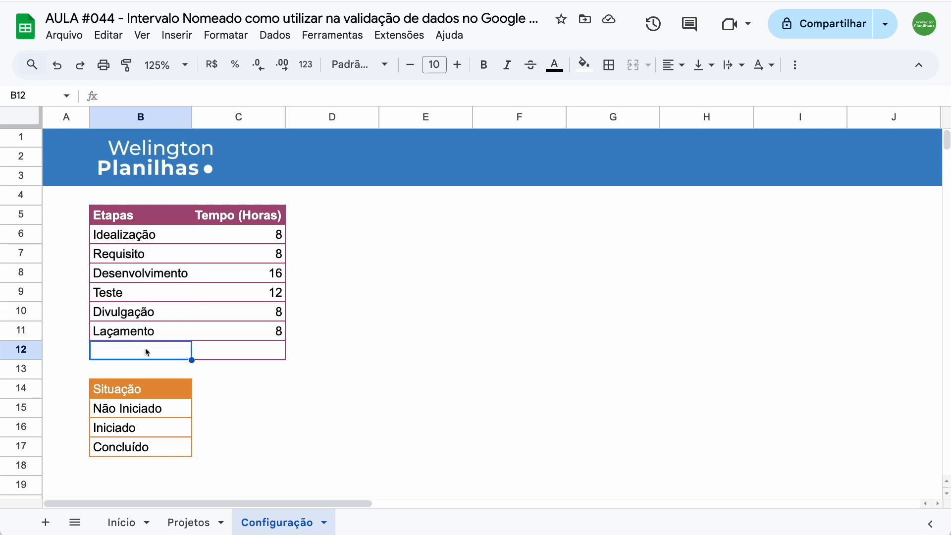
pyautogui.rightClick(29, 352)
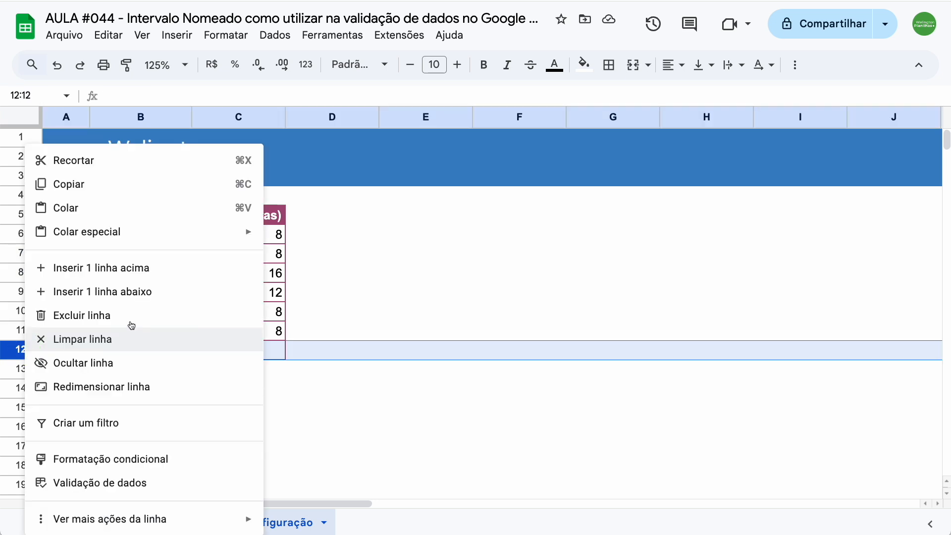
pyautogui.click(205, 274)
# Enter the stage Encerramento in B12 with a time of 4 hours in C12.
pyautogui.click(140, 358)
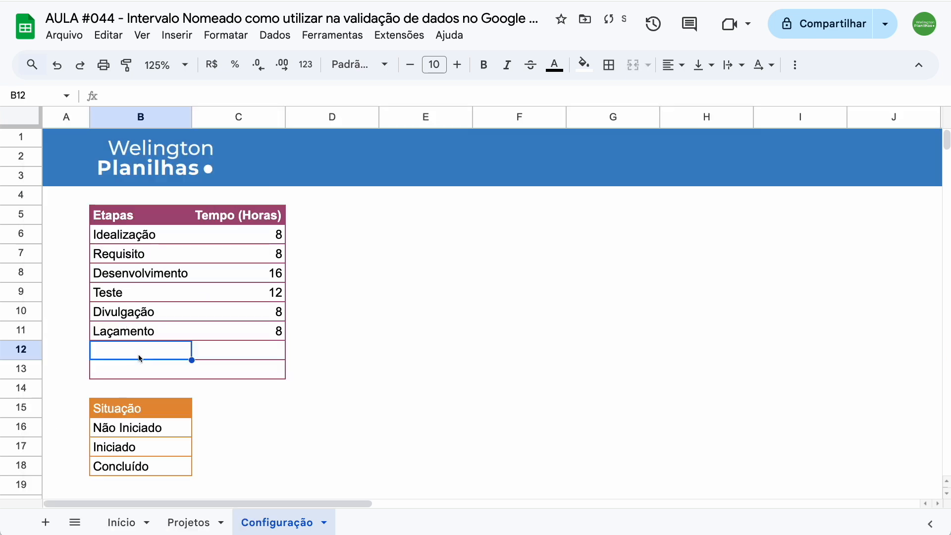
pyautogui.write('Encerramento')
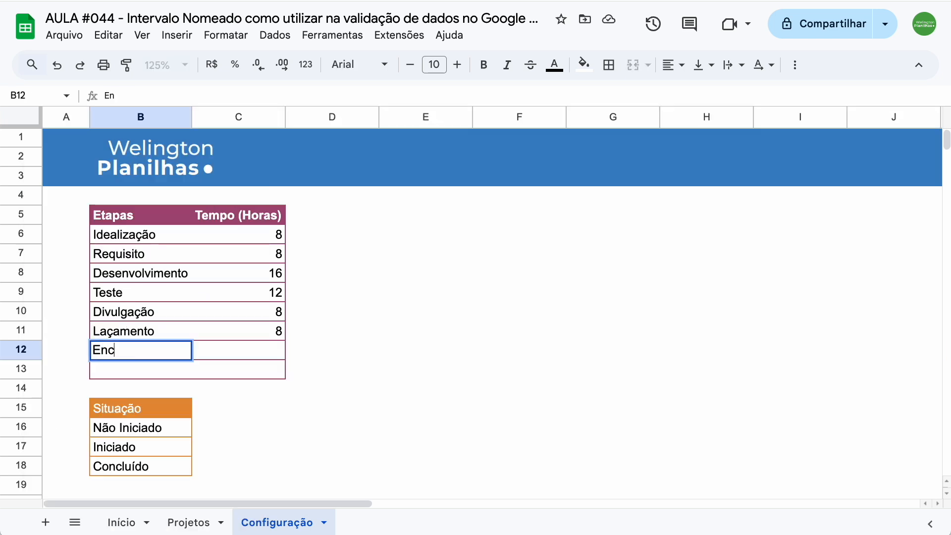
pyautogui.press('Tab')
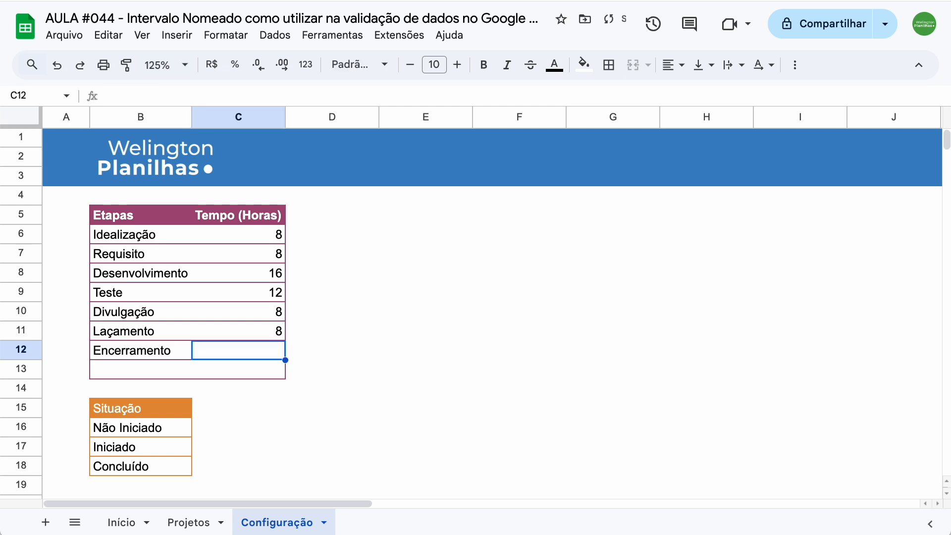
pyautogui.write('4')
pyautogui.press('Return')
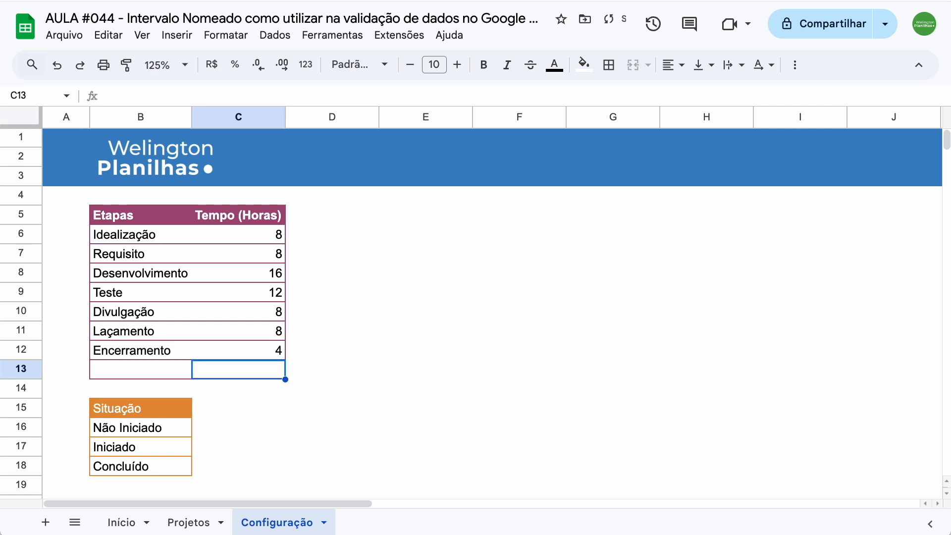
# Verify on the Projetos sheet that the Etapa dropdown in C7 includes the added stage Encerramento.
pyautogui.click(118, 370)
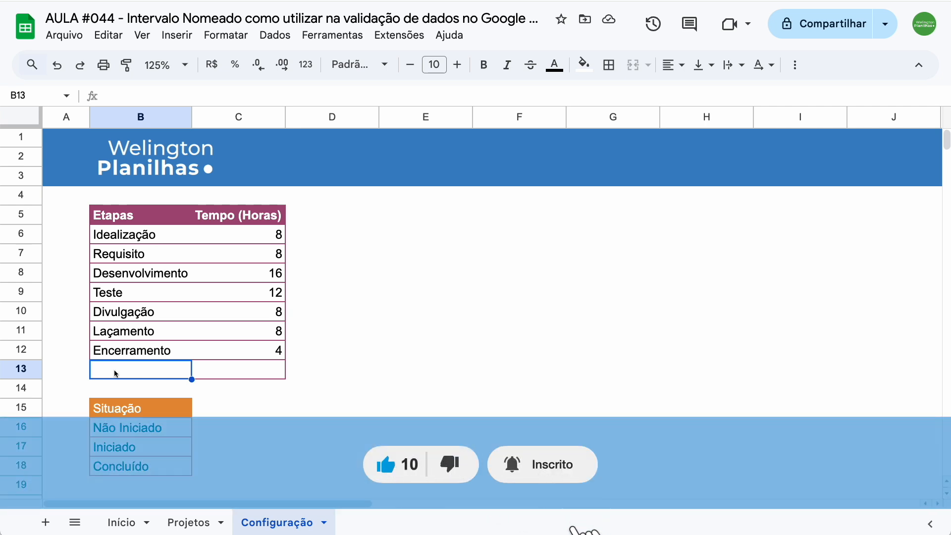
pyautogui.click(179, 524)
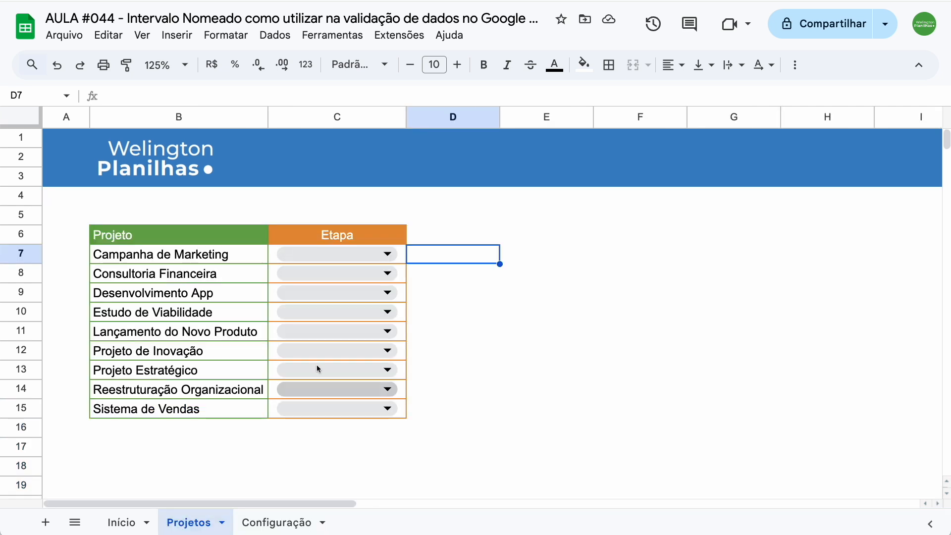
pyautogui.click(387, 258)
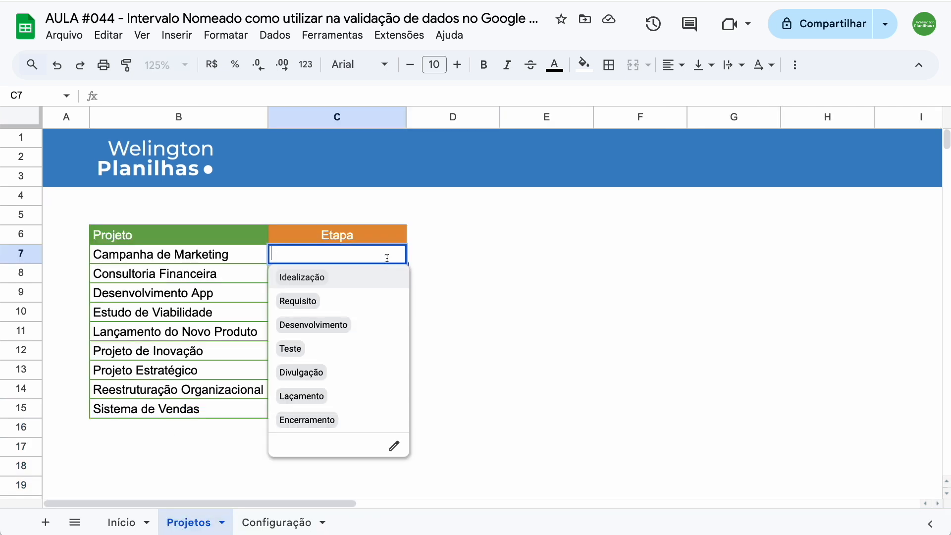
# Set the Etapa of Campanha de Marketing to Encerramento, Consultoria Financeira to Requisito and Desenvolvimento App to Teste.
pyautogui.click(371, 423)
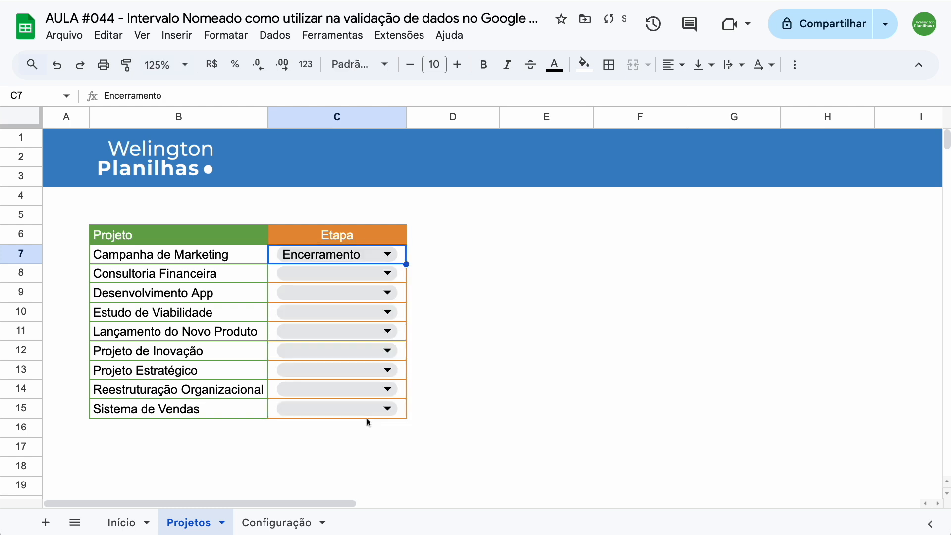
pyautogui.click(374, 275)
pyautogui.click(352, 320)
pyautogui.click(352, 292)
pyautogui.click(350, 387)
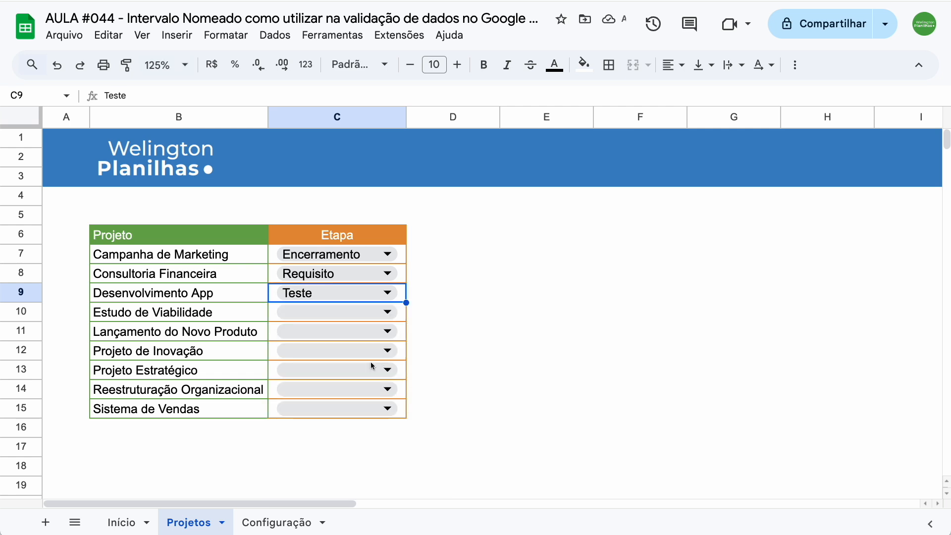
# Add the header Situação in D6 with a dark magenta fill and white text.
pyautogui.click(441, 235)
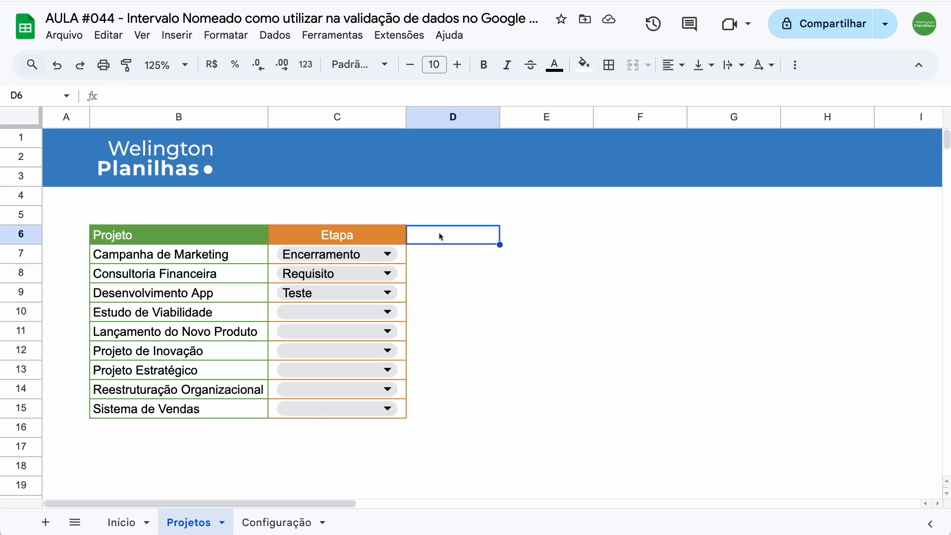
pyautogui.write('Situação')
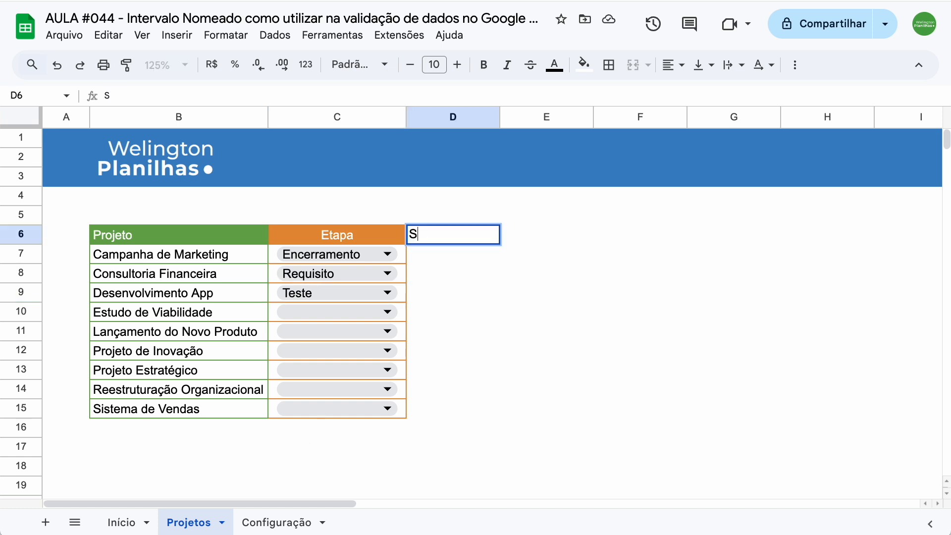
pyautogui.press('Return')
pyautogui.click(427, 237)
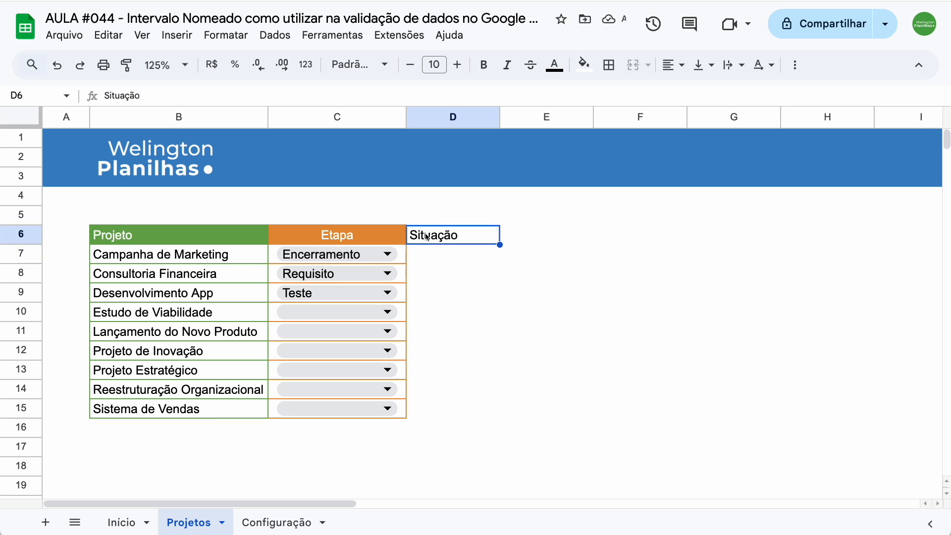
pyautogui.click(585, 65)
pyautogui.click(734, 197)
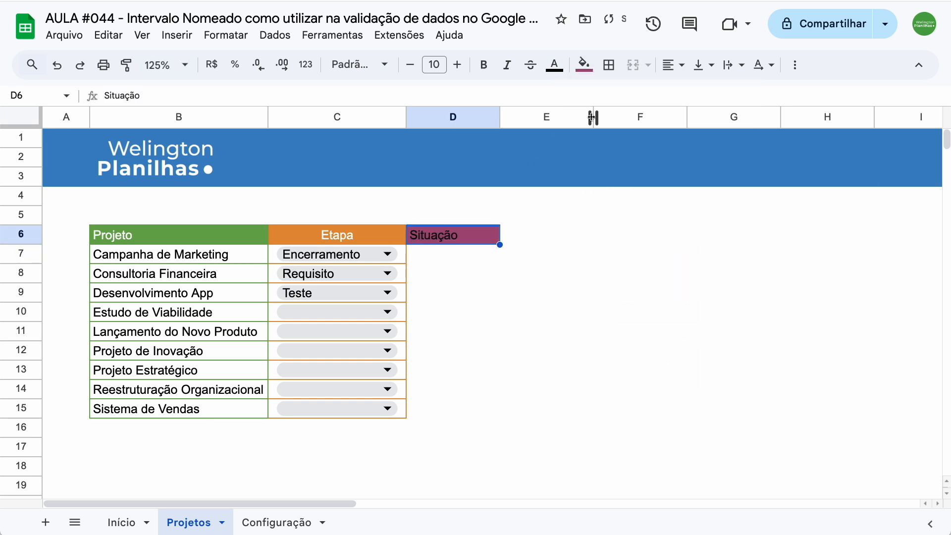
pyautogui.click(584, 64)
pyautogui.press('Escape')
# Apply dark magenta outer and horizontal borders to the Situação column range D6:D15.
pyautogui.moveTo(453, 235); pyautogui.dragTo(446, 408)
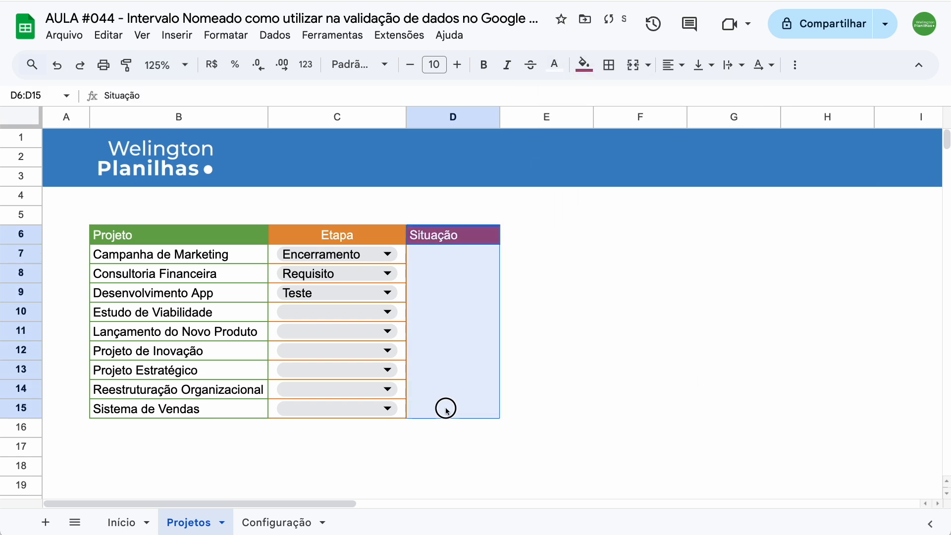
pyautogui.click(610, 65)
pyautogui.click(750, 99)
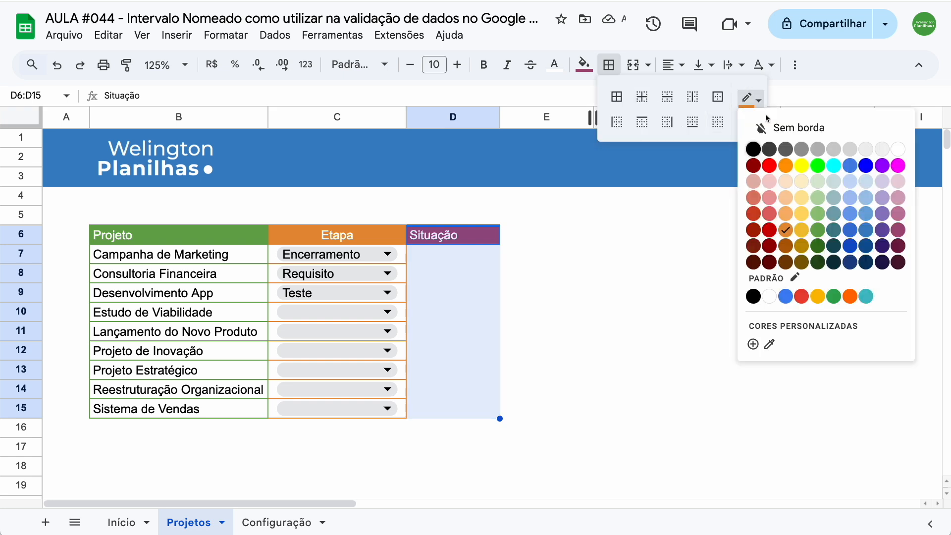
pyautogui.click(898, 231)
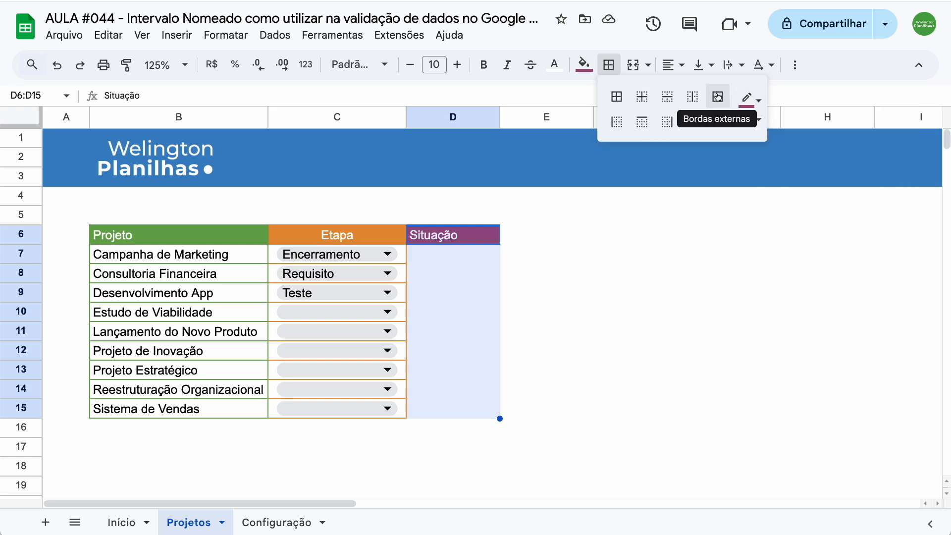
pyautogui.click(642, 121)
pyautogui.click(689, 124)
pyautogui.click(668, 123)
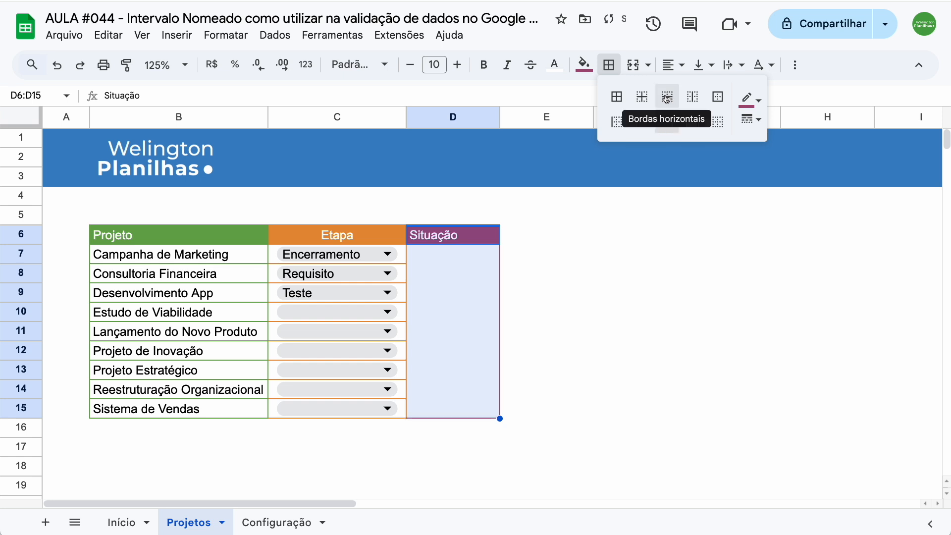
pyautogui.click(668, 99)
pyautogui.click(433, 259)
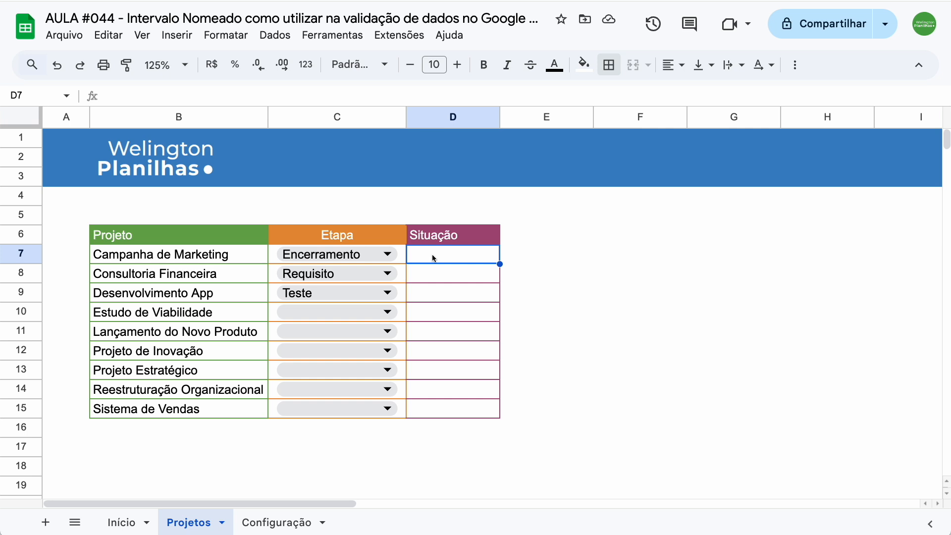
# Create a named range Situações from the status list B16:B18 on the Configuração sheet.
pyautogui.click(272, 523)
pyautogui.moveTo(144, 427); pyautogui.dragTo(142, 456)
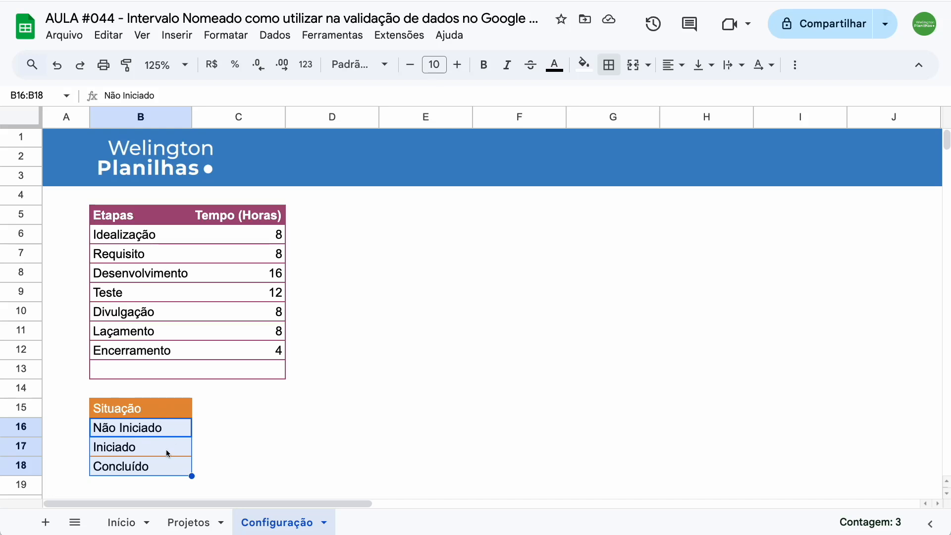
pyautogui.click(276, 39)
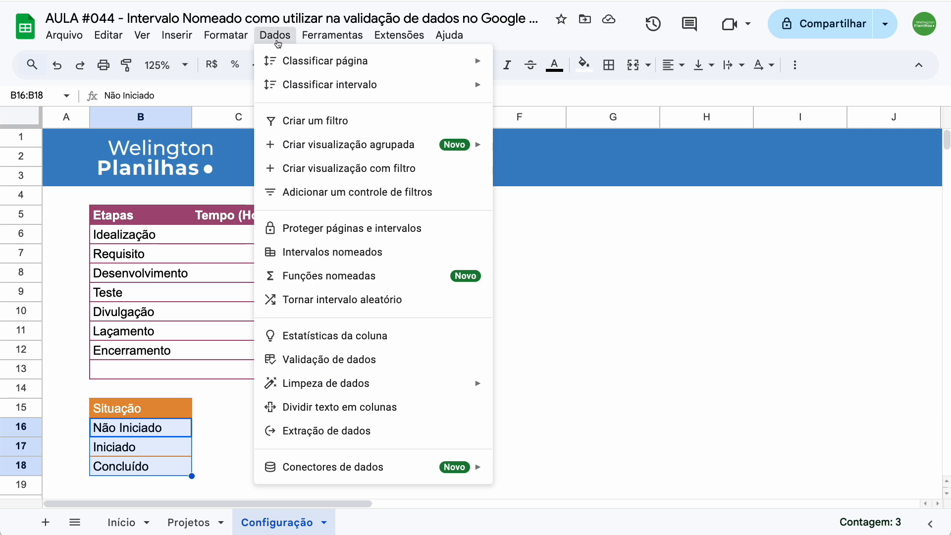
pyautogui.click(332, 252)
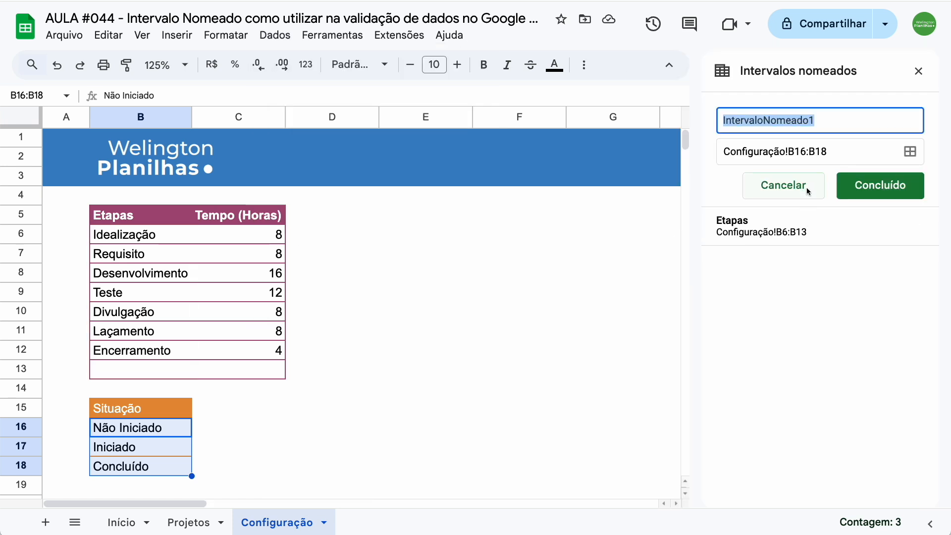
pyautogui.write('Situaç')
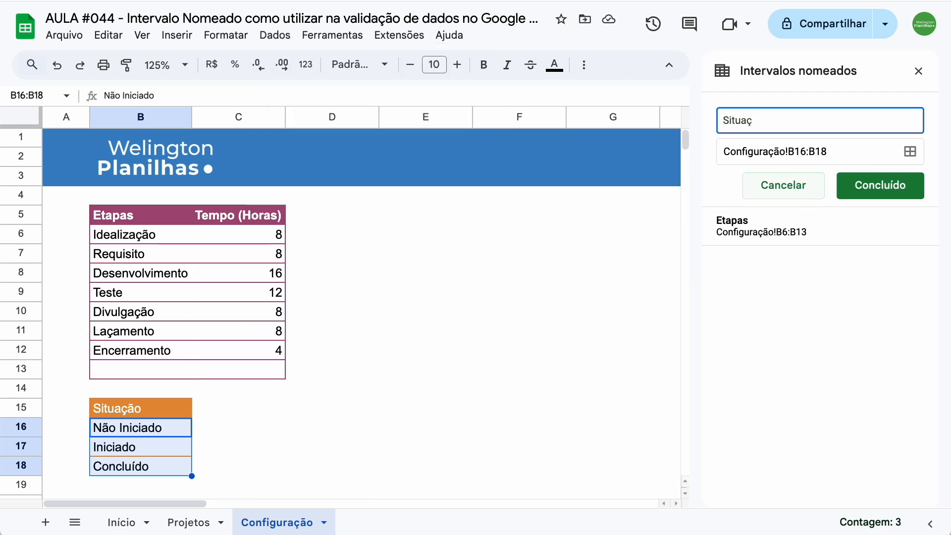
pyautogui.write('ões')
pyautogui.press('Tab')
pyautogui.click(853, 187)
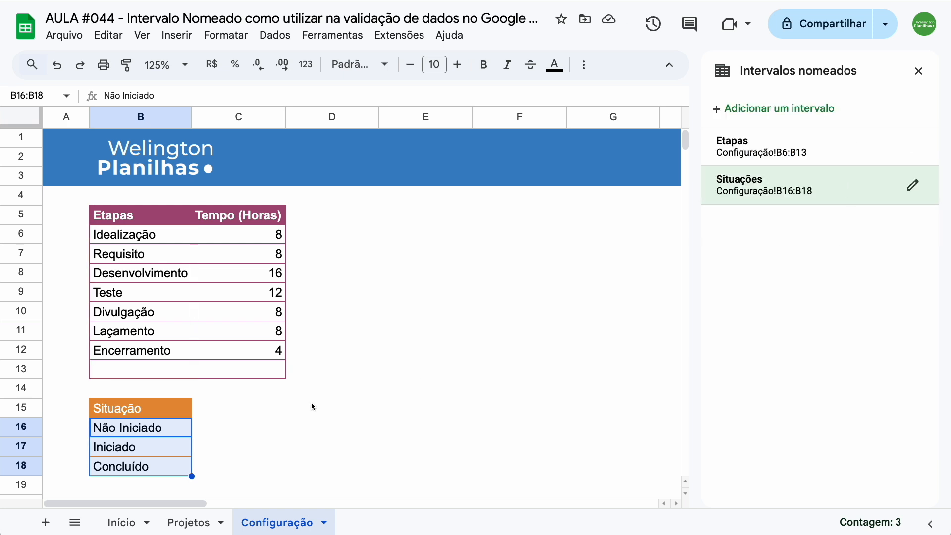
# Add a dropdown to D7:D15 on the Projetos sheet that takes its options from the range =Situações.
pyautogui.click(187, 526)
pyautogui.moveTo(459, 258); pyautogui.dragTo(453, 407)
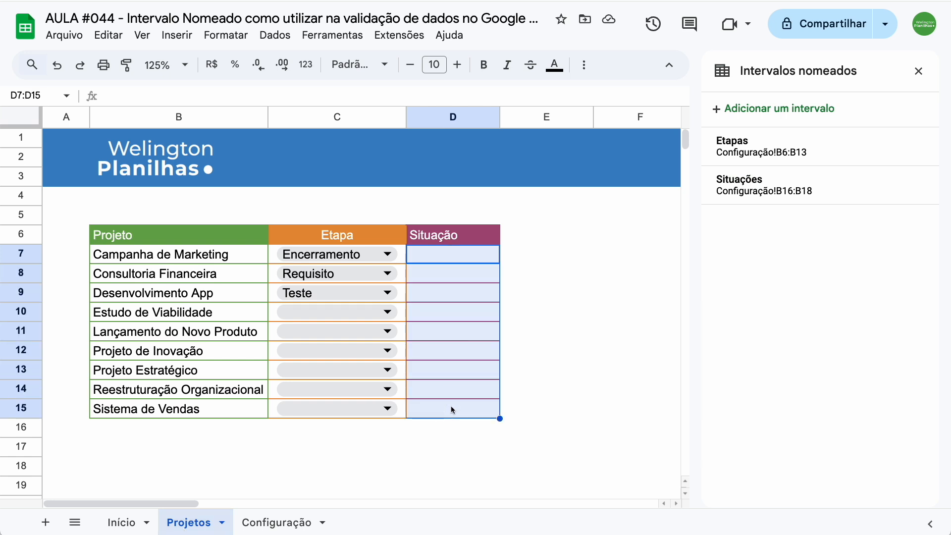
pyautogui.click(919, 71)
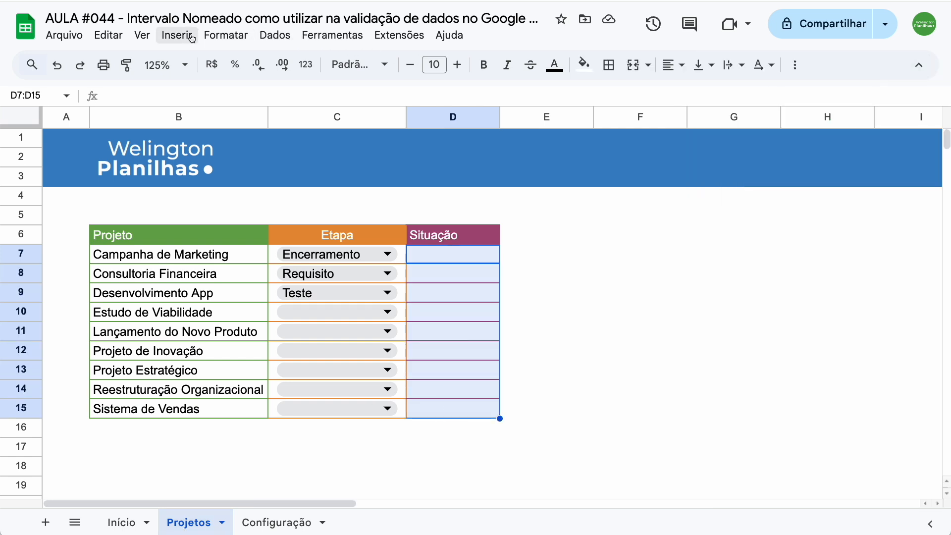
pyautogui.click(175, 36)
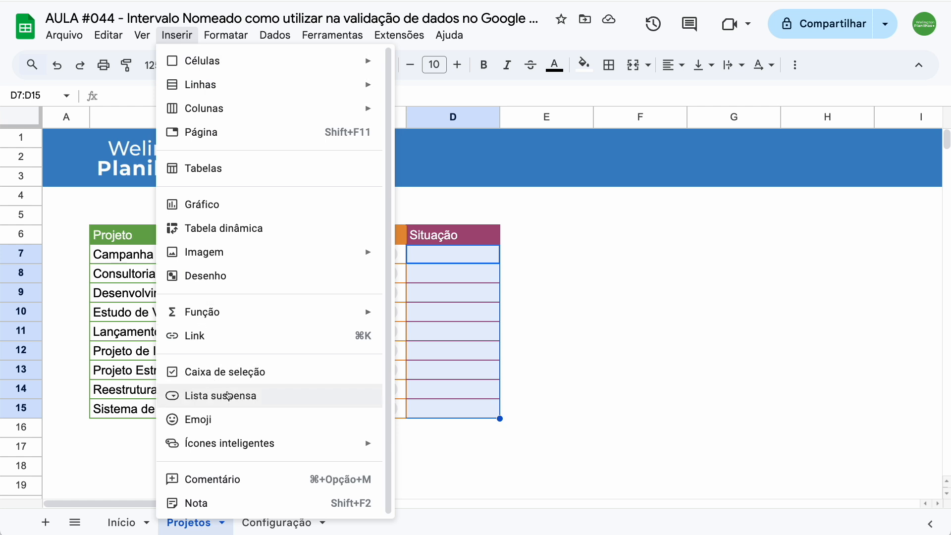
pyautogui.click(255, 396)
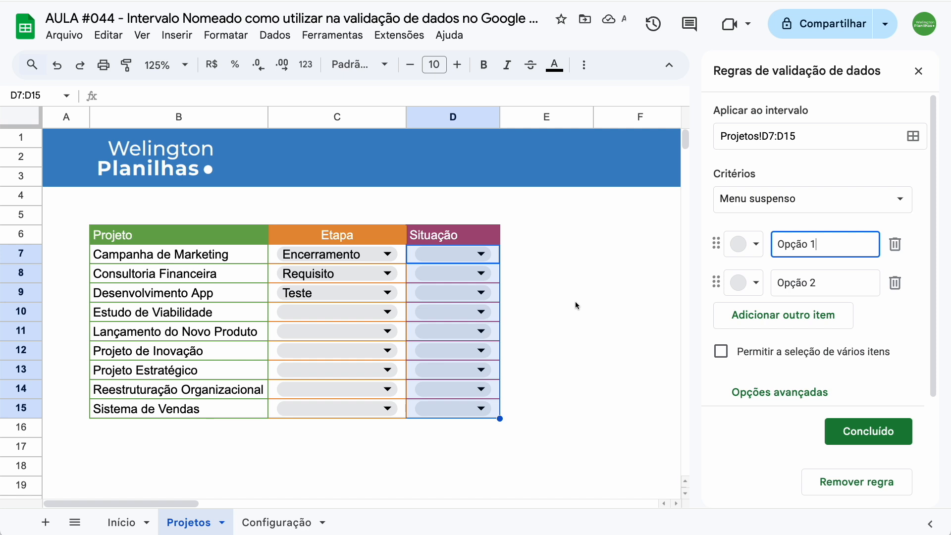
pyautogui.click(902, 205)
pyautogui.click(843, 229)
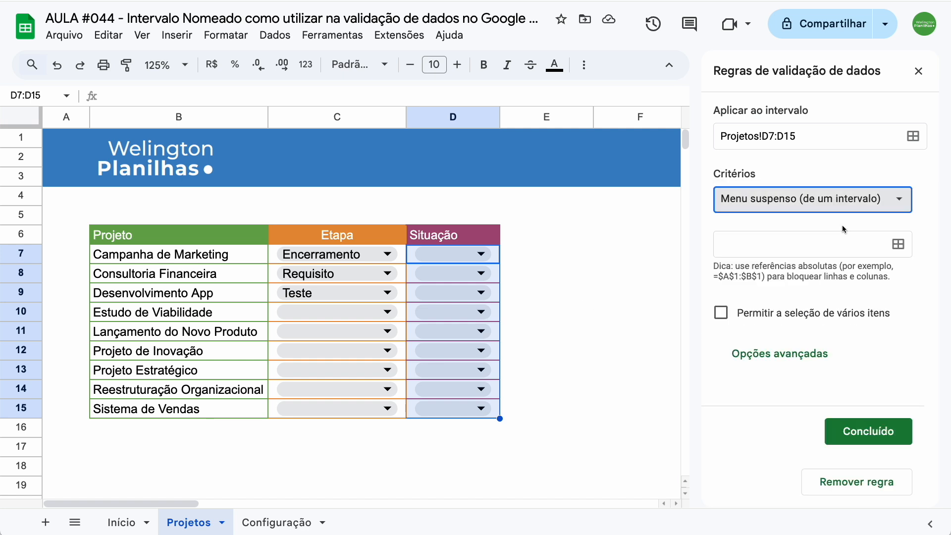
pyautogui.write('Situações')
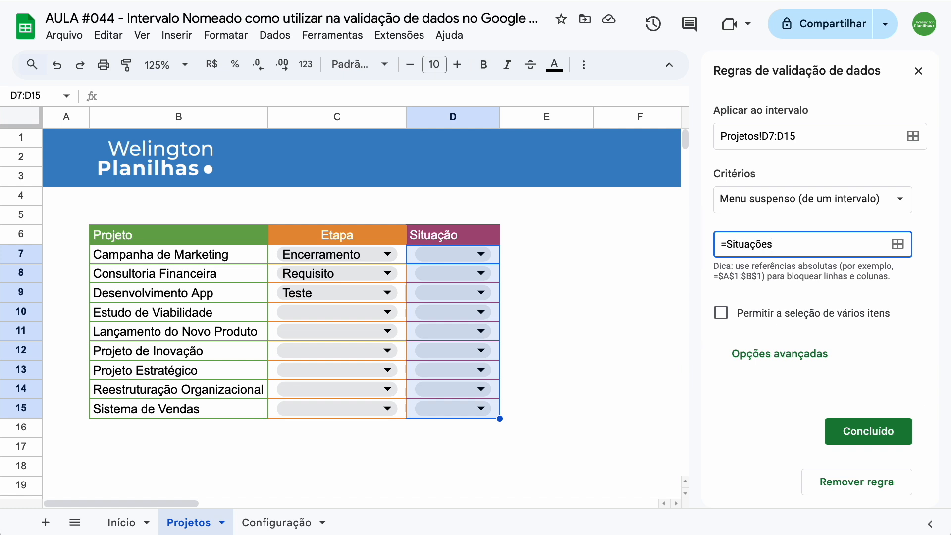
pyautogui.press('Tab')
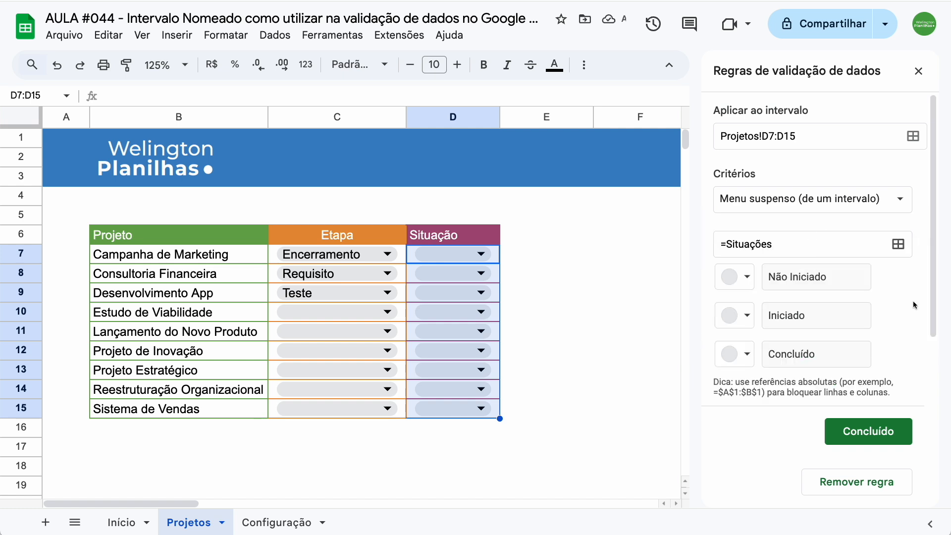
# Colour the dropdown options yellow for Não Iniciado, light green for Iniciado and light blue for Concluído, and save the rule.
pyautogui.click(747, 277)
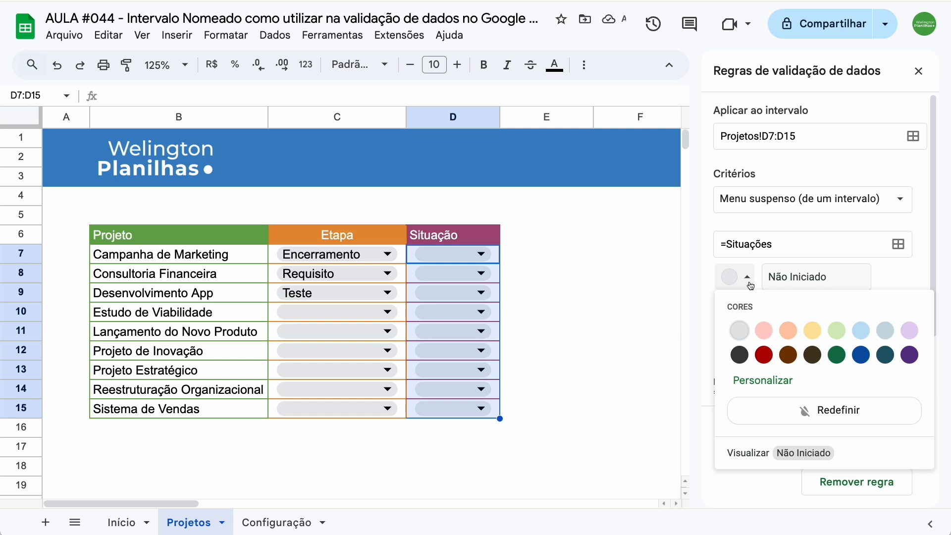
pyautogui.click(812, 330)
pyautogui.click(743, 316)
pyautogui.click(844, 373)
pyautogui.click(743, 354)
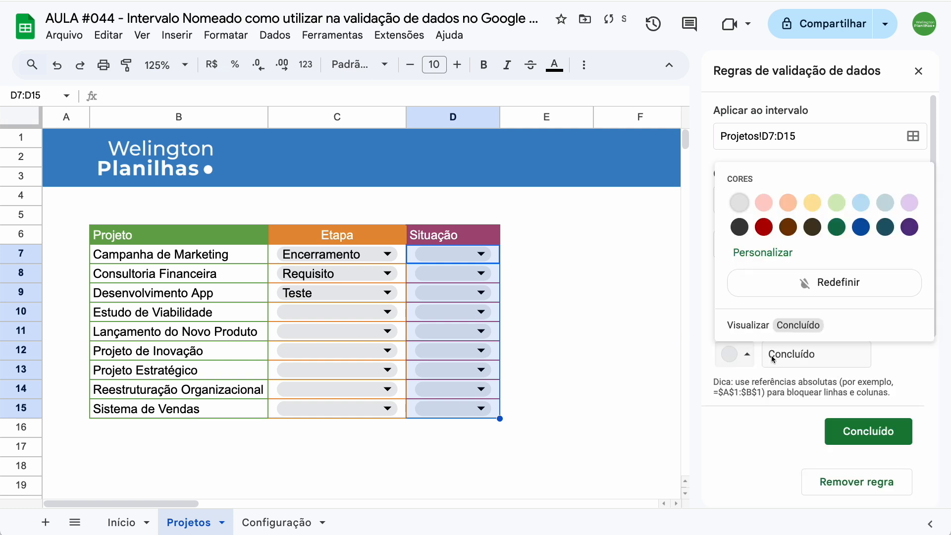
pyautogui.click(862, 203)
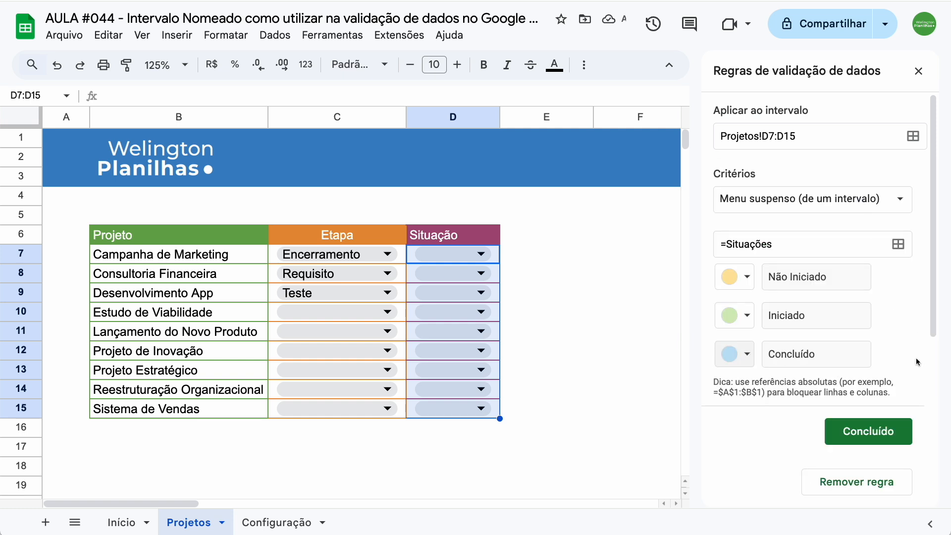
pyautogui.click(884, 435)
pyautogui.click(919, 70)
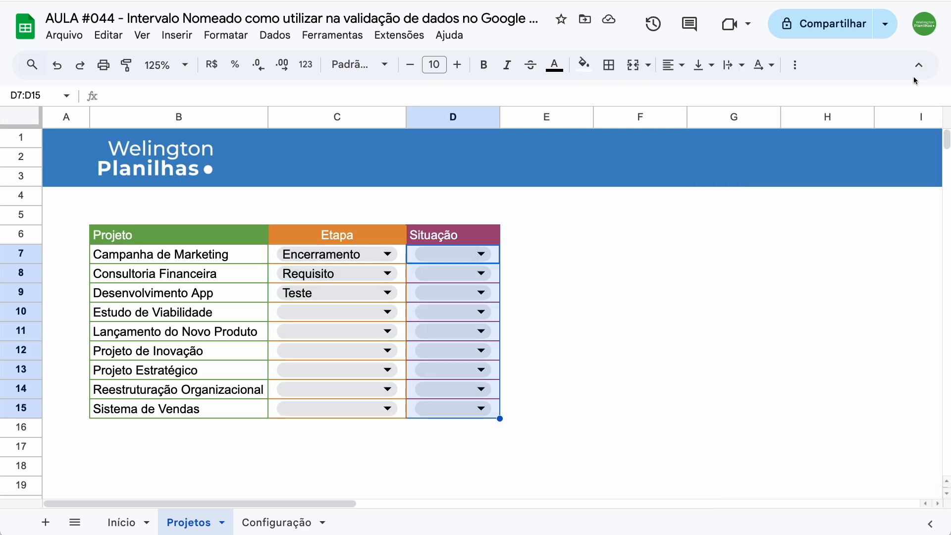
# Set Situação in D7:D10 to Iniciado, Concluído, Não Iniciado and Não Iniciado, and widen column D to show the full option text.
pyautogui.click(474, 254)
pyautogui.click(434, 302)
pyautogui.click(471, 273)
pyautogui.click(437, 344)
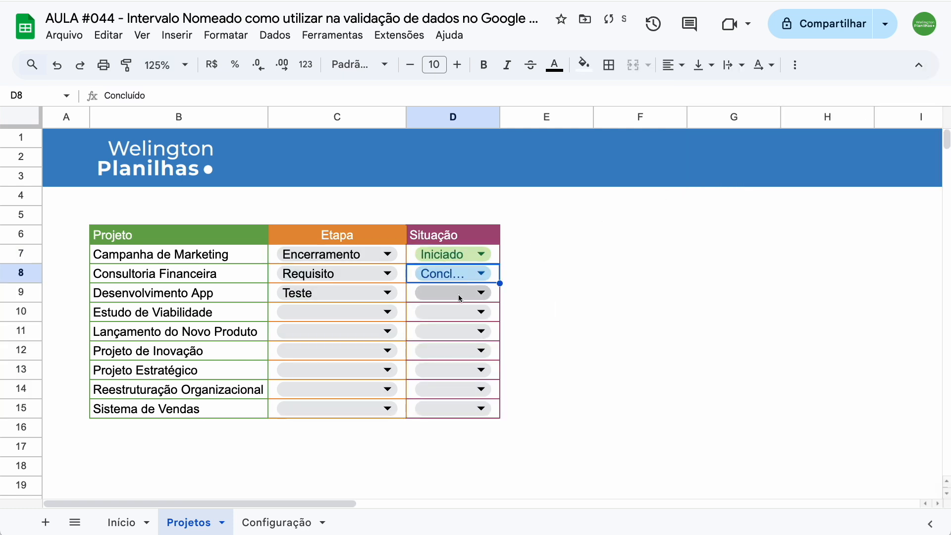
pyautogui.click(471, 293)
pyautogui.click(470, 317)
pyautogui.click(469, 316)
pyautogui.click(469, 345)
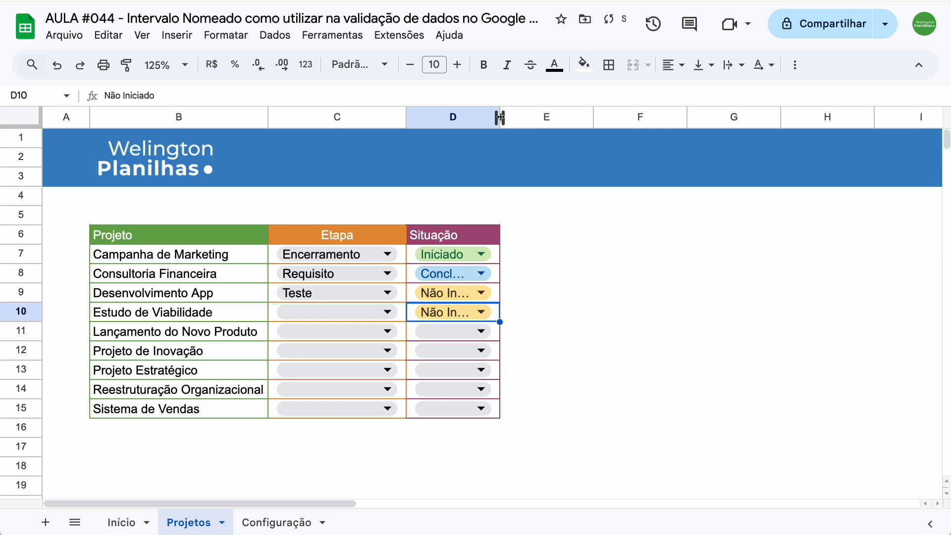
pyautogui.moveTo(501, 117); pyautogui.dragTo(529, 118)
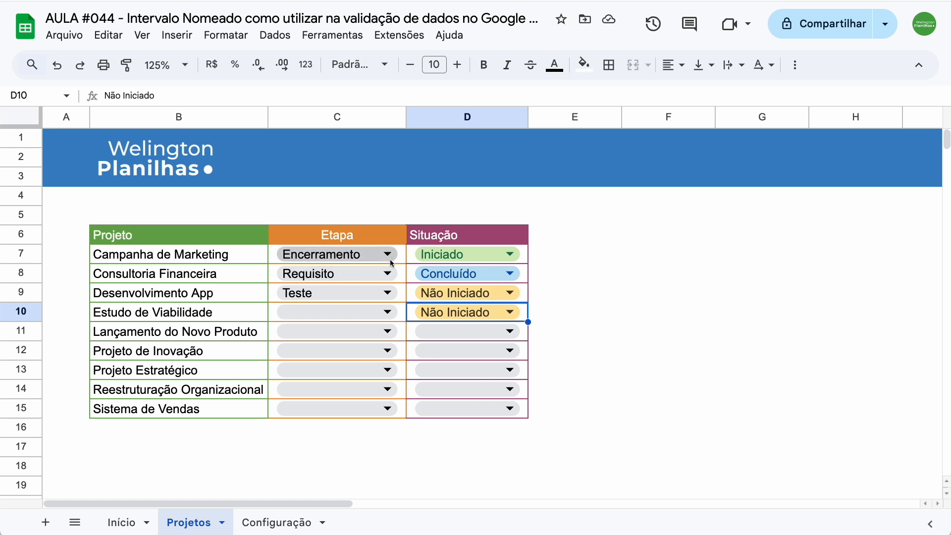
# Review the Situação source list on the Configuração sheet and return to the Projetos sheet.
pyautogui.click(272, 520)
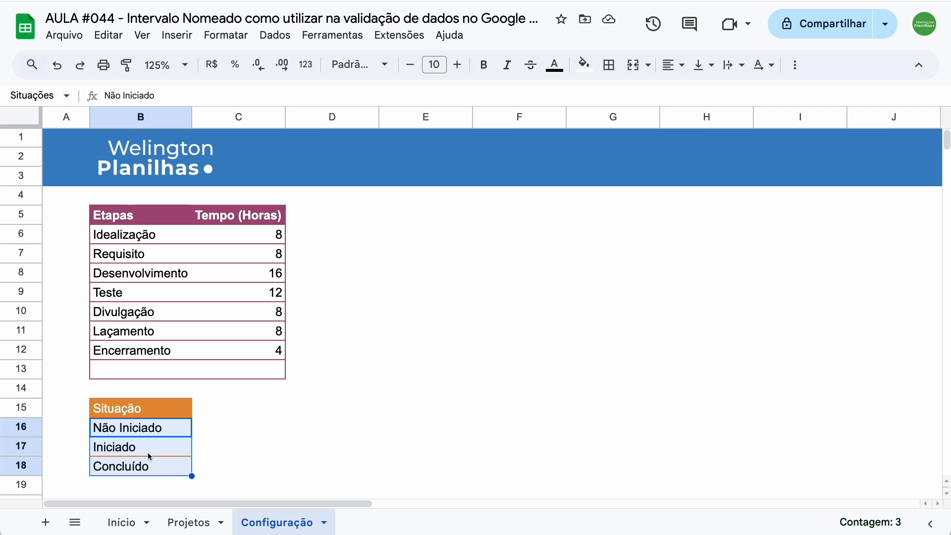
pyautogui.click(195, 523)
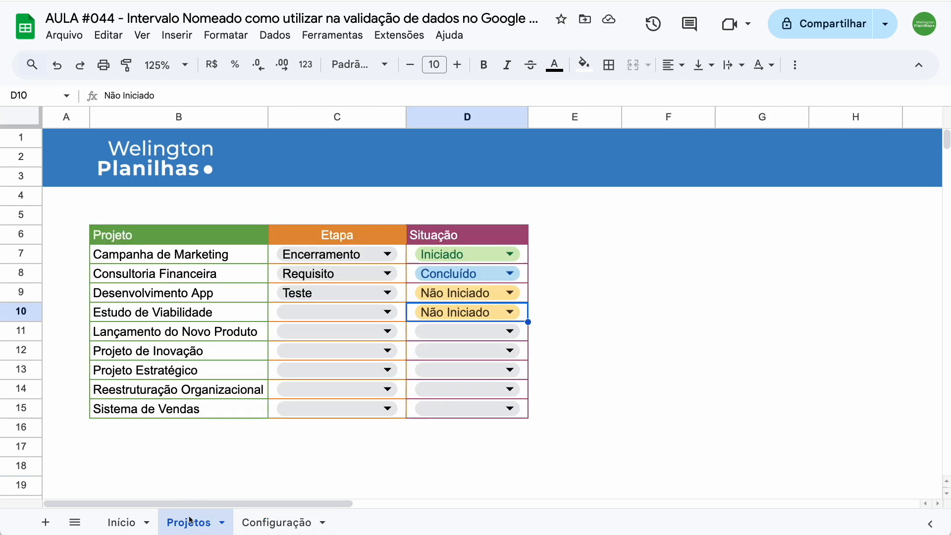